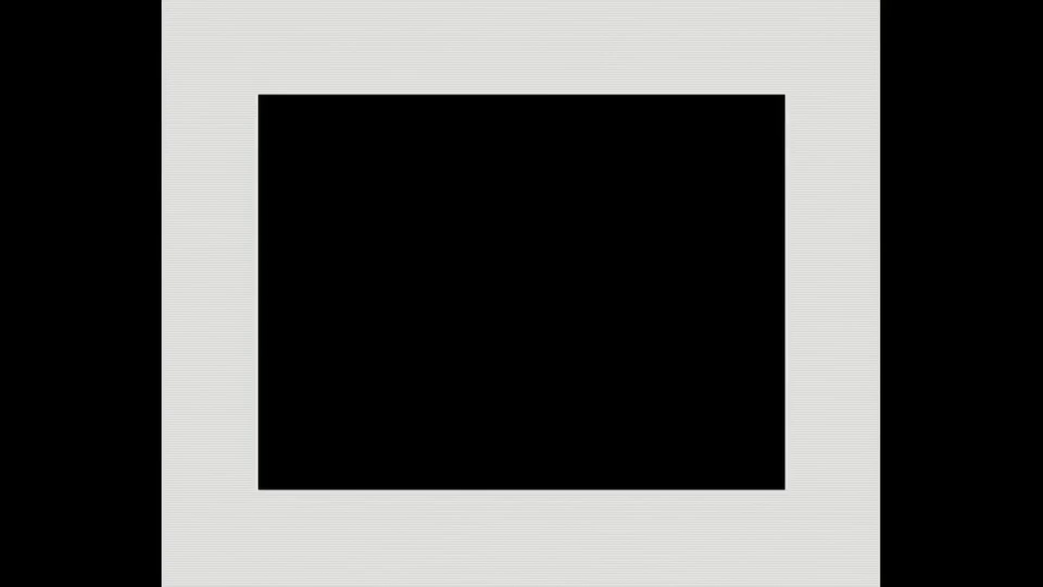
# Step: Run EASYELECTRONICS from the boot menu to bring up the Holes1 rounded box design
pyautogui.press('Down')
pyautogui.press('Down')
pyautogui.press('Down')
pyautogui.press('Return')
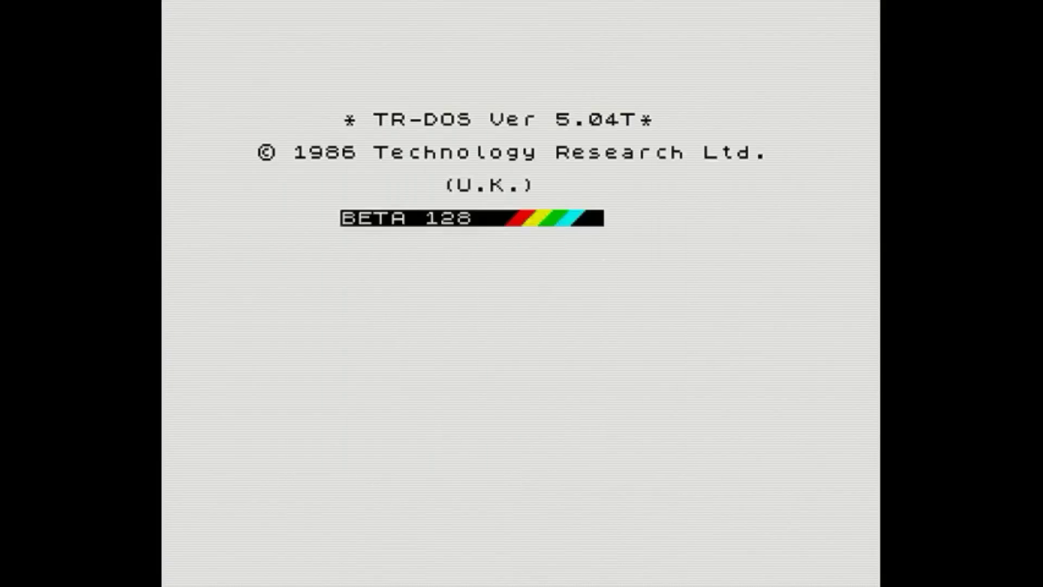
pyautogui.write('r"EASYELECTRO')
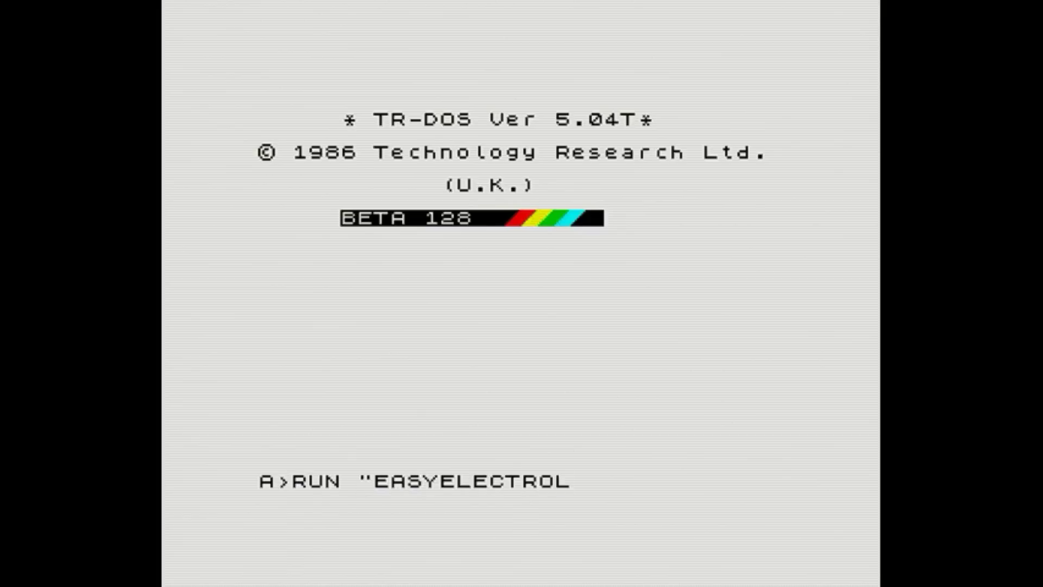
pyautogui.write('NICS')
pyautogui.write('"')
pyautogui.press('Return')
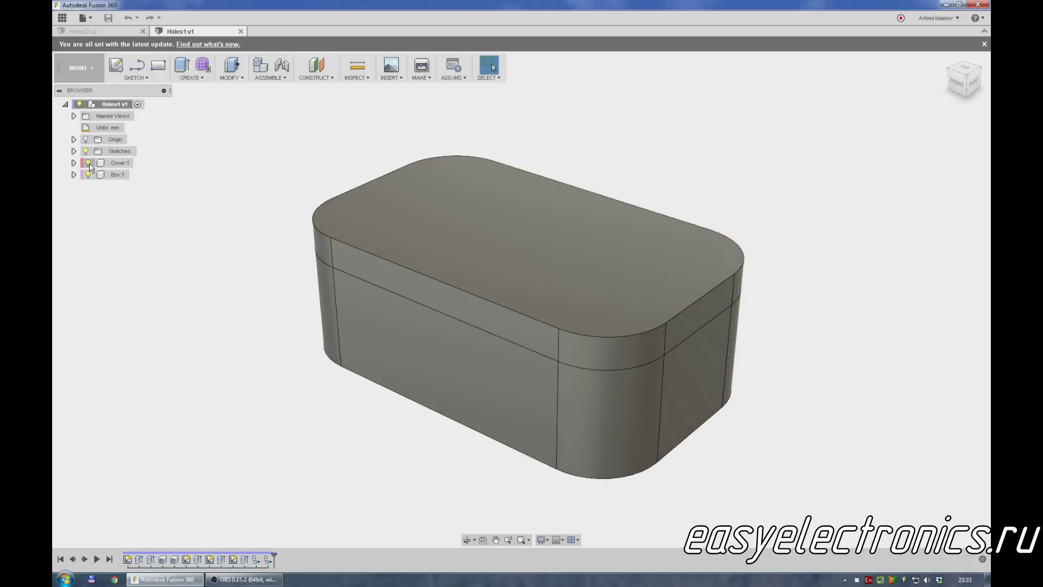
pyautogui.click(88, 163)
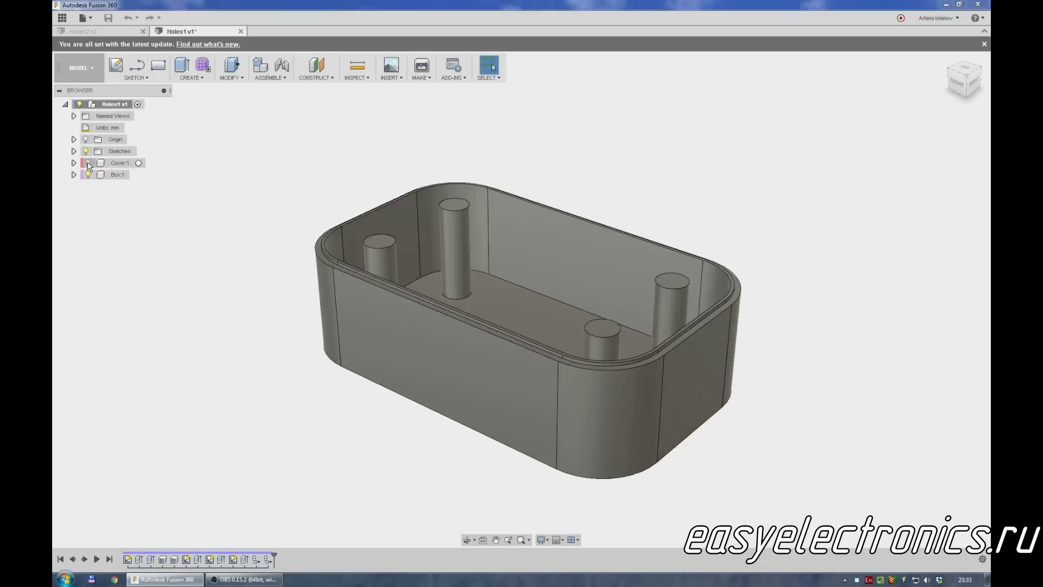
pyautogui.keyDown('shift'); pyautogui.moveTo(140, 240); pyautogui.dragTo(139, 263, button='middle'); pyautogui.keyUp('shift')
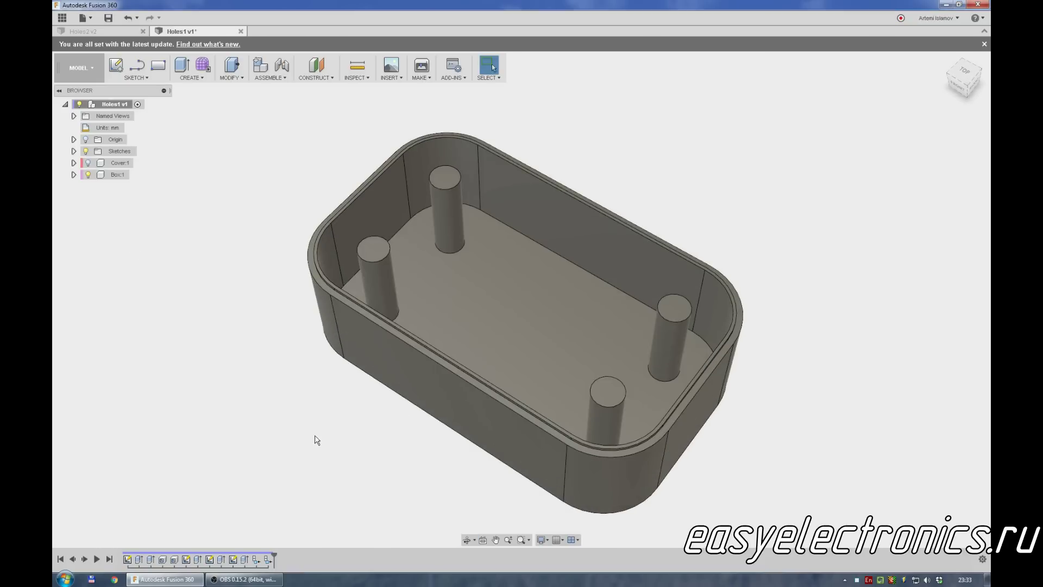
pyautogui.click(88, 163)
pyautogui.moveTo(217, 386)
pyautogui.keyDown('shift'); pyautogui.mouseDown(button='middle')
pyautogui.moveTo(228, 310)
pyautogui.moveTo(234, 379)
pyautogui.mouseUp(button='middle'); pyautogui.keyUp('shift')
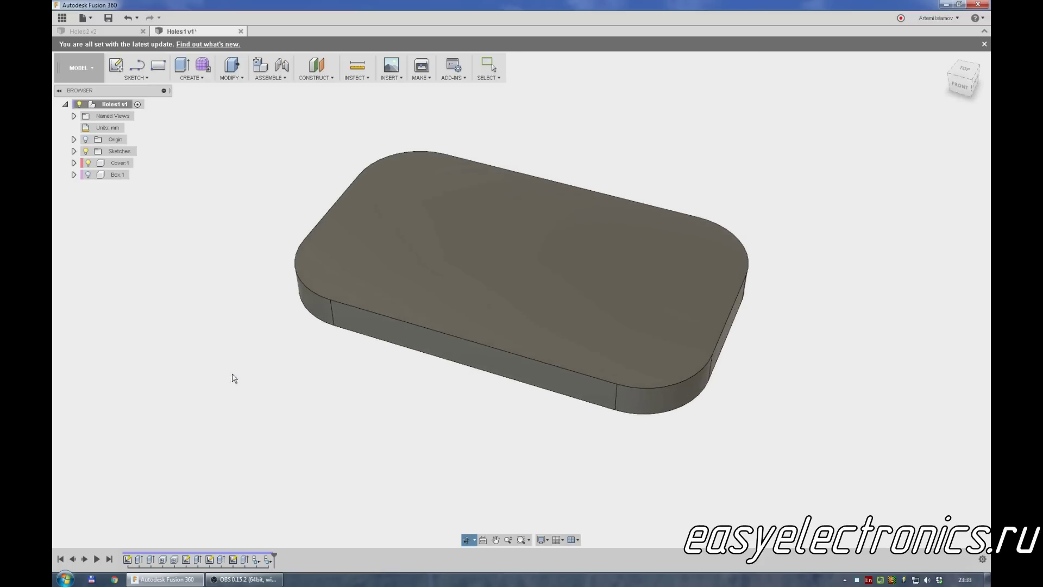
pyautogui.click(88, 174)
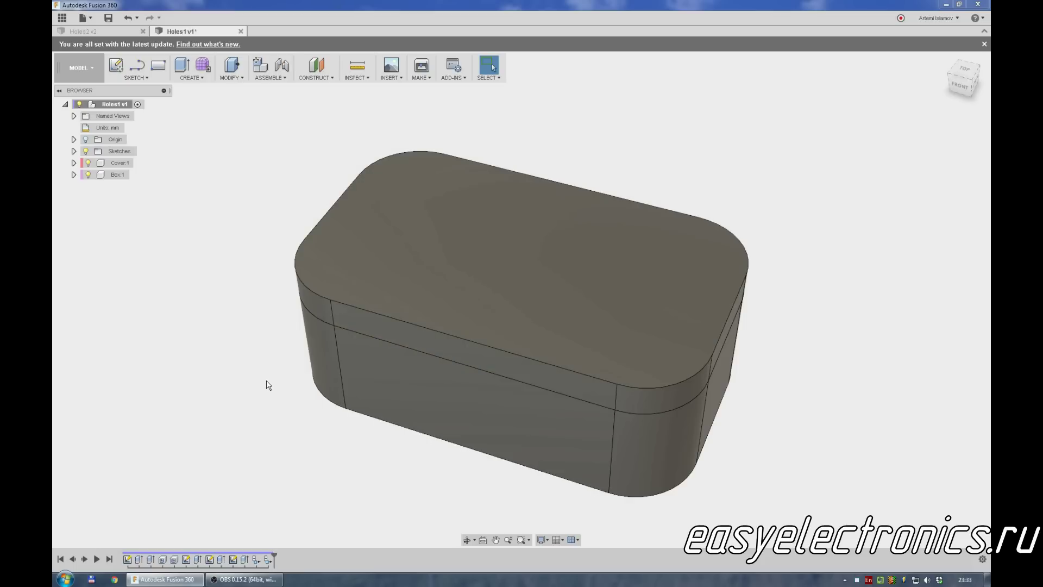
pyautogui.keyDown('shift'); pyautogui.moveTo(272, 382); pyautogui.dragTo(279, 374, button='middle'); pyautogui.keyUp('shift')
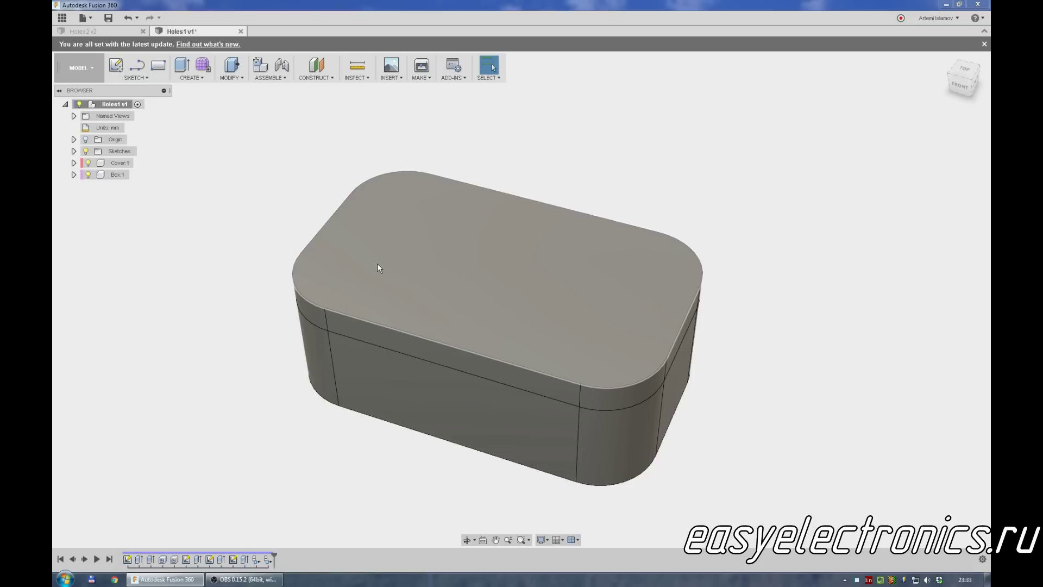
pyautogui.click(192, 77)
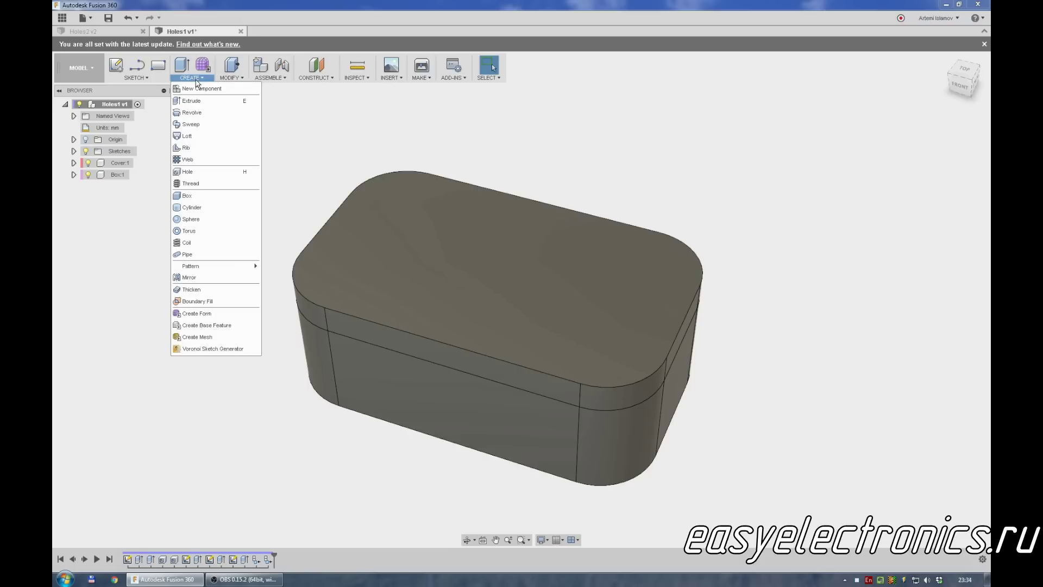
# Step: Start a face-placed hole on the lid's top face
pyautogui.click(187, 173)
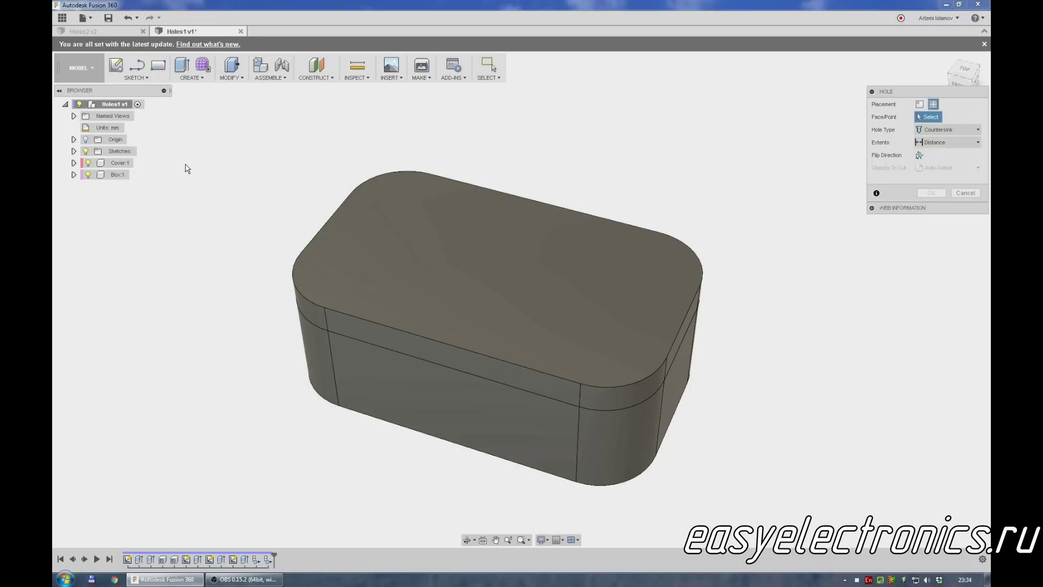
pyautogui.click(919, 105)
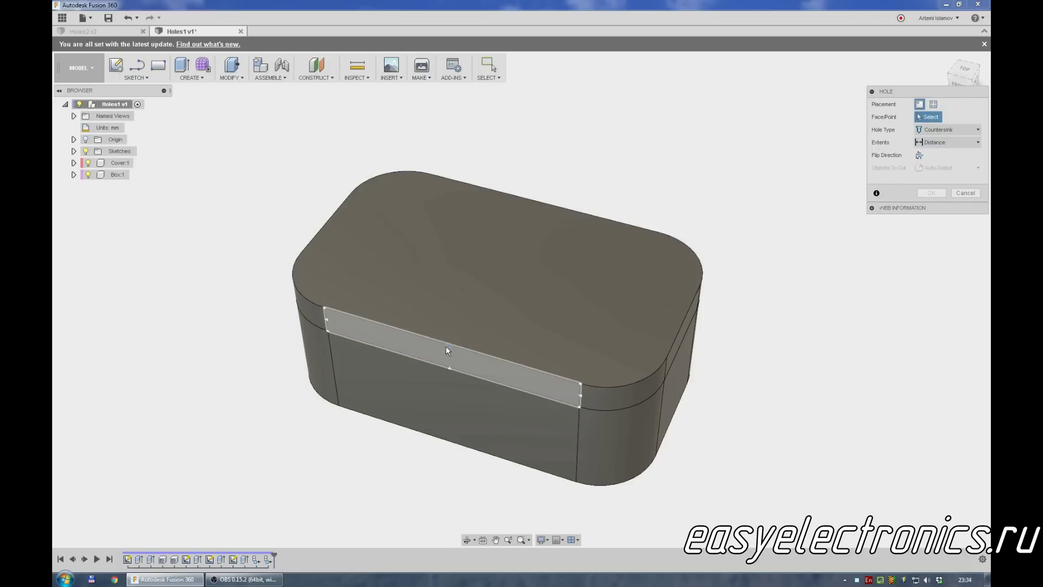
pyautogui.click(380, 267)
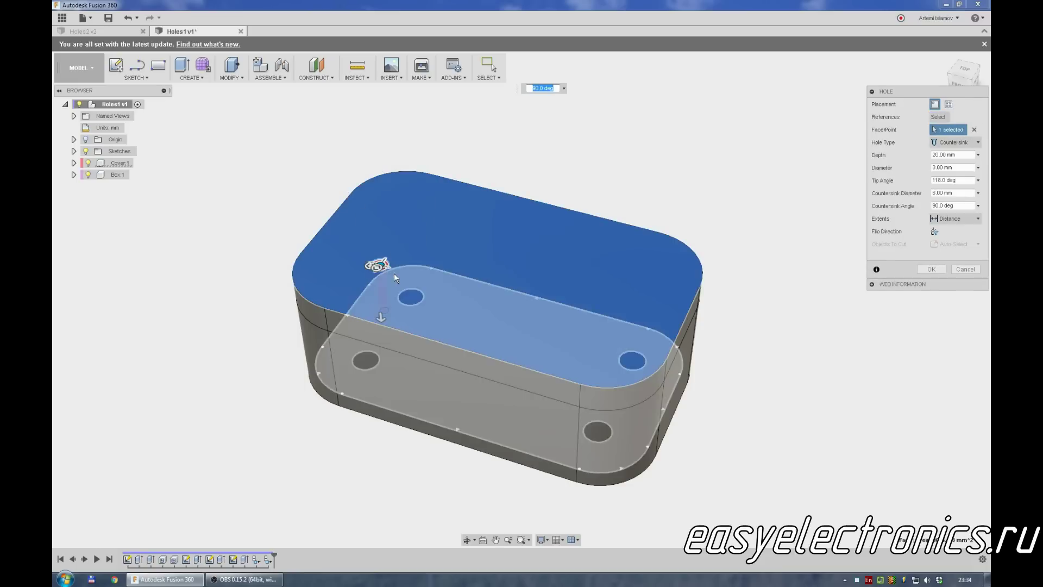
pyautogui.scroll(3, 387, 276)
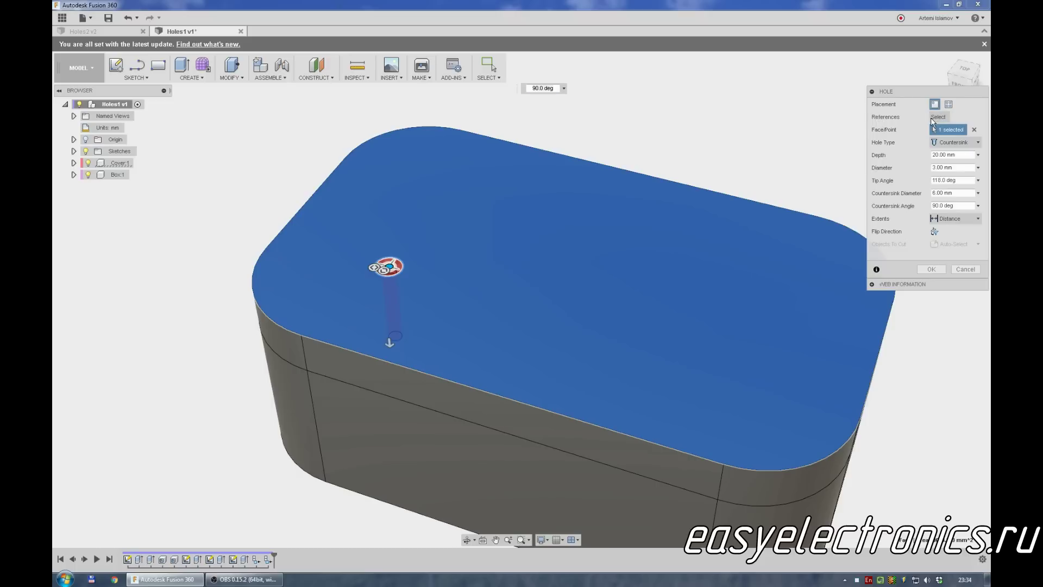
# Step: Reference the hole to the upper-left and front lid edges with offsets 20 and 10
pyautogui.click(288, 224)
pyautogui.click(348, 350)
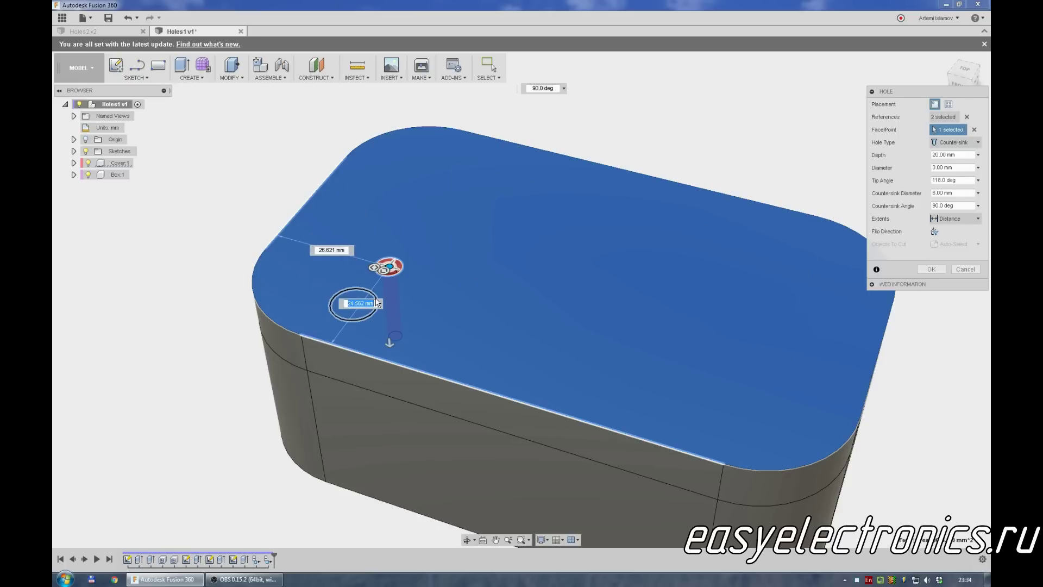
pyautogui.write('10')
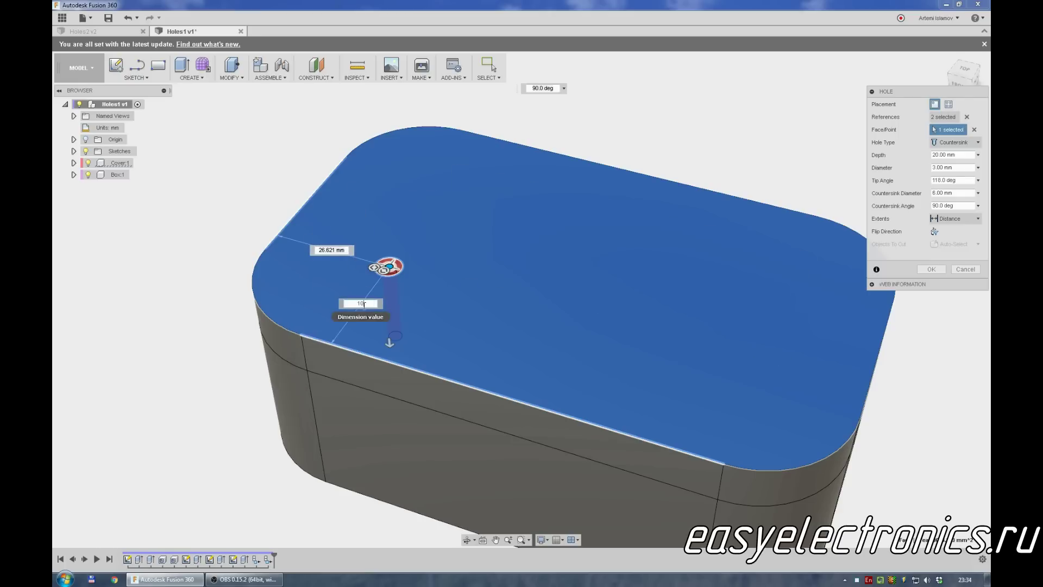
pyautogui.press('Return')
pyautogui.click(296, 293)
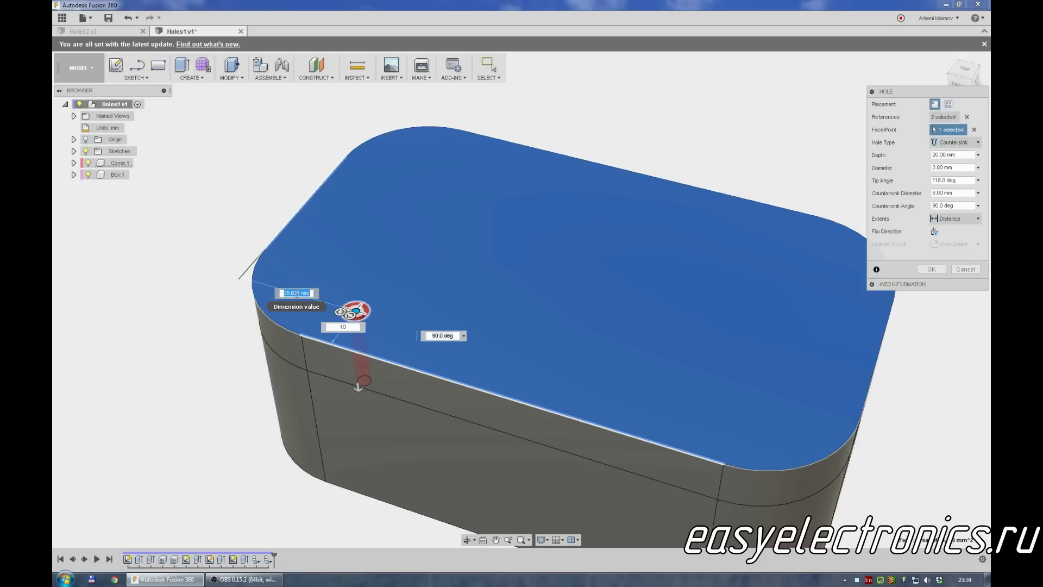
pyautogui.write('20')
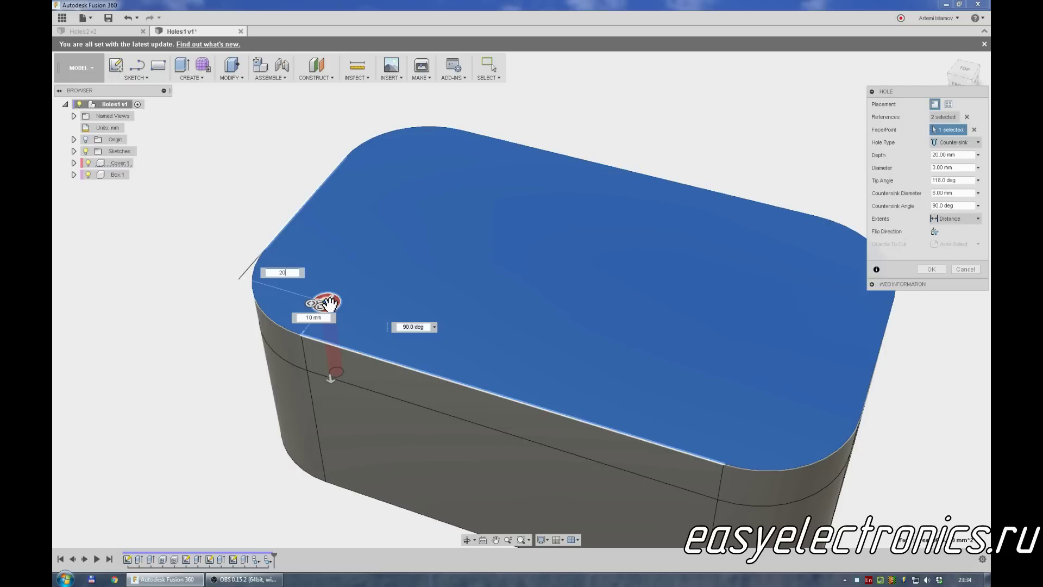
# Step: Drag the hole point toward the lid's left rounded end, clearing its edge references
pyautogui.moveTo(326, 299)
pyautogui.mouseDown()
pyautogui.moveTo(359, 287)
pyautogui.moveTo(406, 294)
pyautogui.moveTo(391, 266)
pyautogui.moveTo(352, 275)
pyautogui.mouseUp()
pyautogui.click(247, 244)
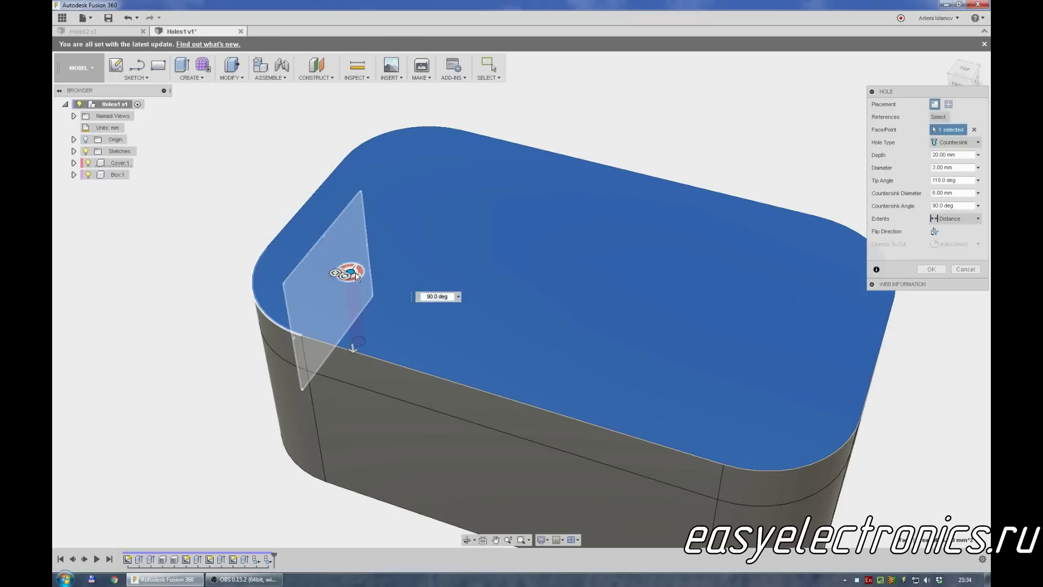
pyautogui.moveTo(355, 275)
pyautogui.mouseDown()
pyautogui.moveTo(374, 273)
pyautogui.moveTo(414, 193)
pyautogui.moveTo(372, 235)
pyautogui.moveTo(354, 274)
pyautogui.mouseUp()
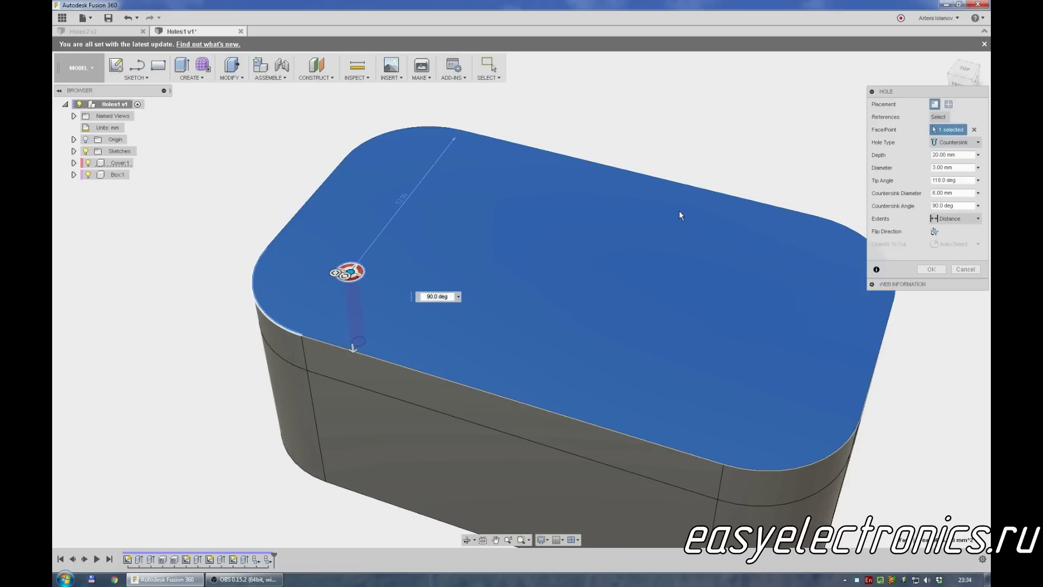
# Step: Change the hole type to Simple, then to Counterbore
pyautogui.click(952, 146)
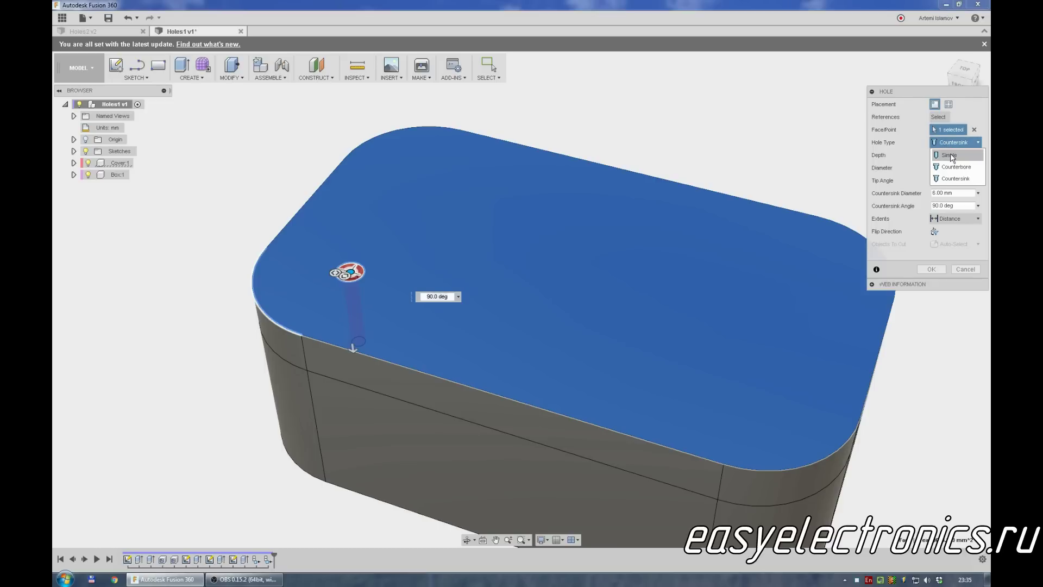
pyautogui.click(952, 158)
pyautogui.scroll(5, 354, 262)
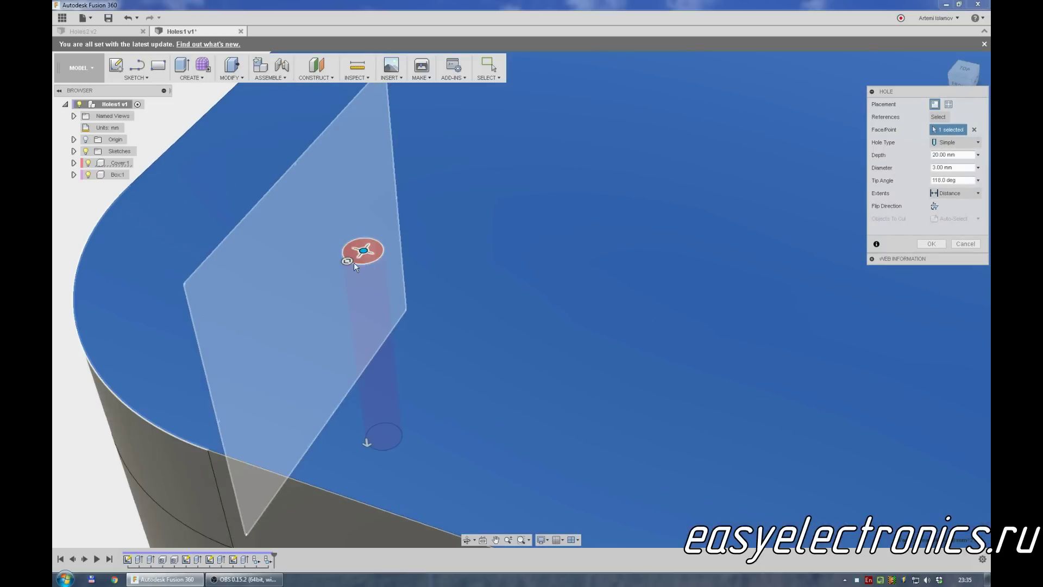
pyautogui.moveTo(360, 297)
pyautogui.keyDown('shift'); pyautogui.mouseDown(button='middle')
pyautogui.moveTo(373, 267)
pyautogui.moveTo(632, 241)
pyautogui.moveTo(580, 361)
pyautogui.moveTo(602, 173)
pyautogui.mouseUp(button='middle'); pyautogui.keyUp('shift')
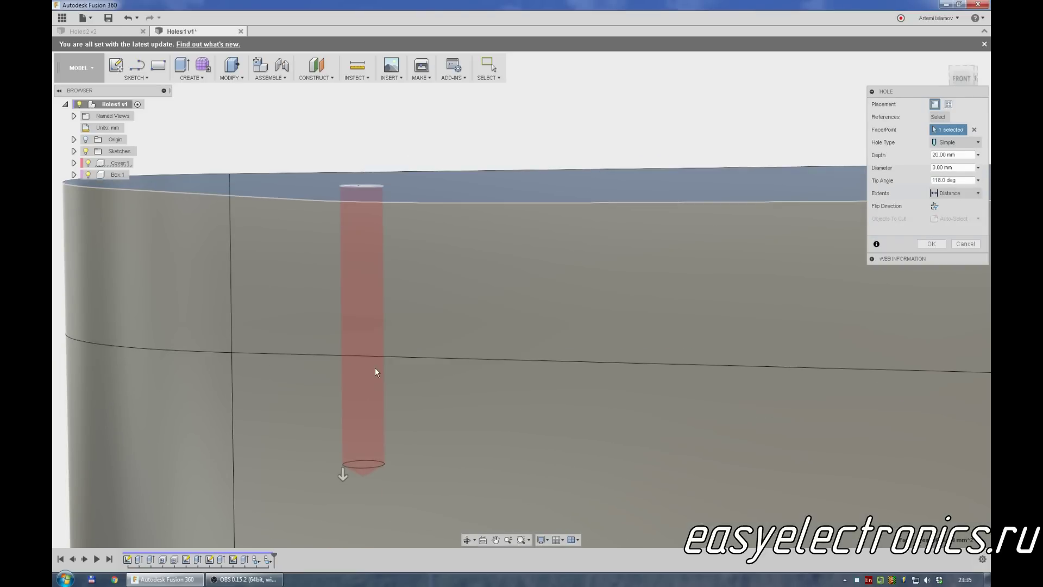
pyautogui.click(958, 145)
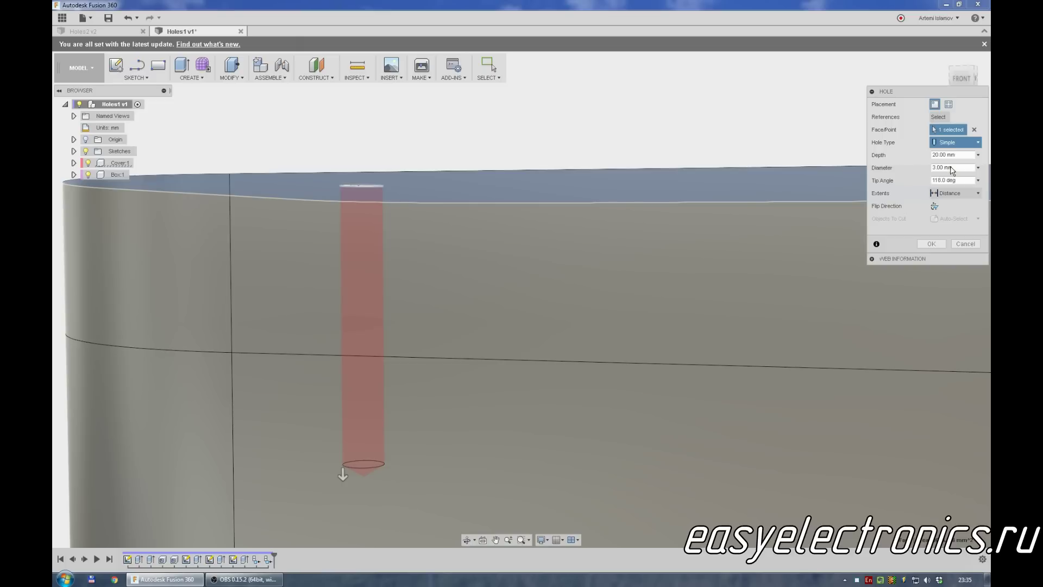
pyautogui.click(952, 170)
pyautogui.scroll(3, 405, 245)
pyautogui.keyDown('shift'); pyautogui.moveTo(406, 246); pyautogui.dragTo(439, 257, button='middle'); pyautogui.keyUp('shift')
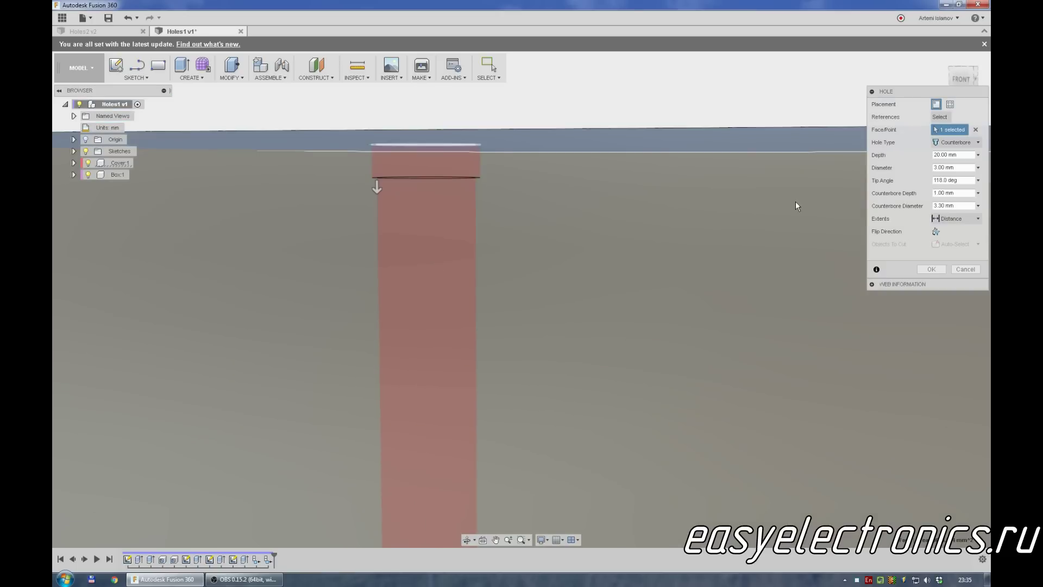
# Step: Set the counterbore diameter to 5 mm
pyautogui.click(955, 145)
pyautogui.click(955, 144)
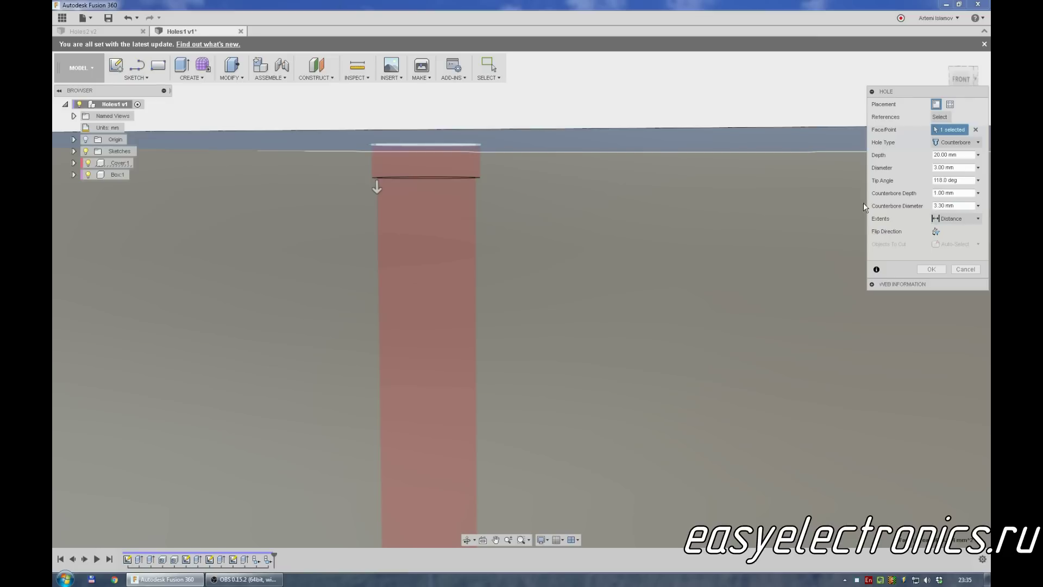
pyautogui.moveTo(952, 208); pyautogui.dragTo(931, 207)
pyautogui.write('5')
pyautogui.moveTo(814, 247)
pyautogui.keyDown('shift'); pyautogui.mouseDown(button='middle')
pyautogui.moveTo(732, 265)
pyautogui.moveTo(722, 279)
pyautogui.moveTo(740, 356)
pyautogui.moveTo(705, 263)
pyautogui.moveTo(644, 467)
pyautogui.moveTo(654, 436)
pyautogui.moveTo(641, 341)
pyautogui.moveTo(666, 230)
pyautogui.moveTo(618, 454)
pyautogui.moveTo(621, 291)
pyautogui.moveTo(638, 356)
pyautogui.moveTo(643, 329)
pyautogui.moveTo(631, 379)
pyautogui.moveTo(663, 273)
pyautogui.mouseUp(button='middle'); pyautogui.keyUp('shift')
pyautogui.click(963, 143)
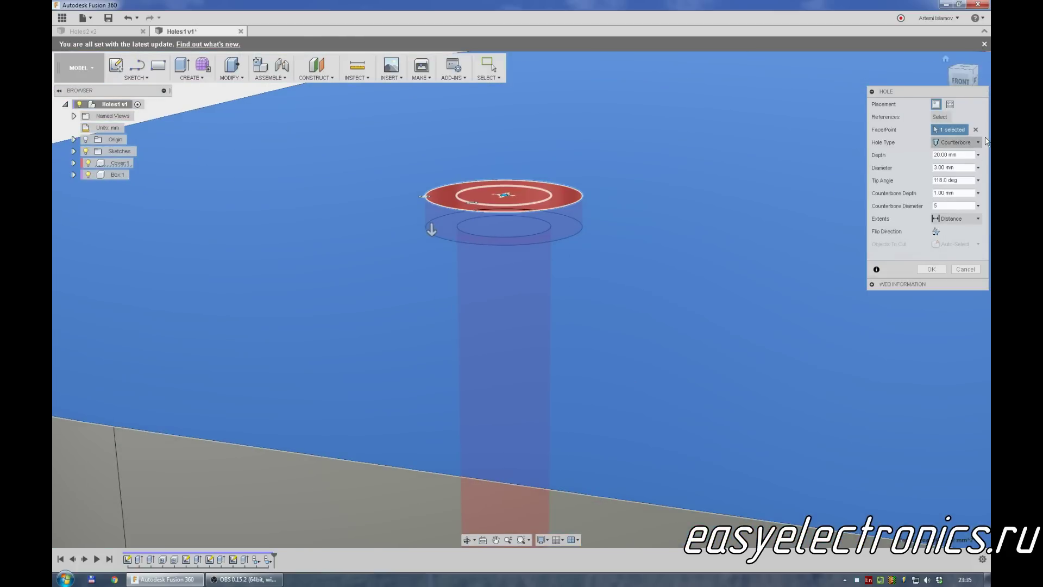
# Step: Make it a 3 mm, 20 mm deep countersink hole with 6 mm countersink at 90 degrees
pyautogui.click(956, 178)
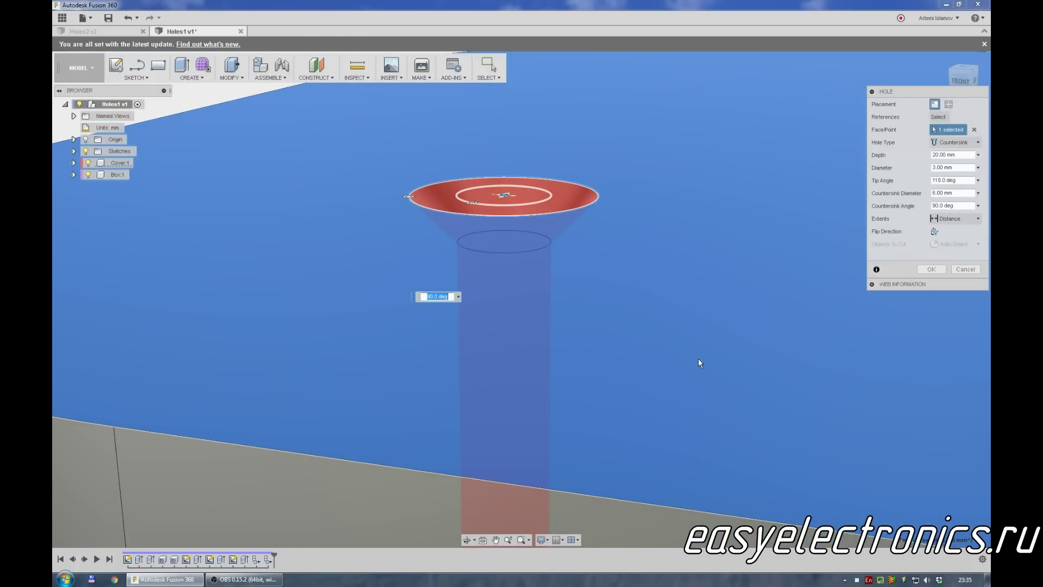
pyautogui.keyDown('shift'); pyautogui.moveTo(765, 246); pyautogui.dragTo(669, 193, button='middle'); pyautogui.keyUp('shift')
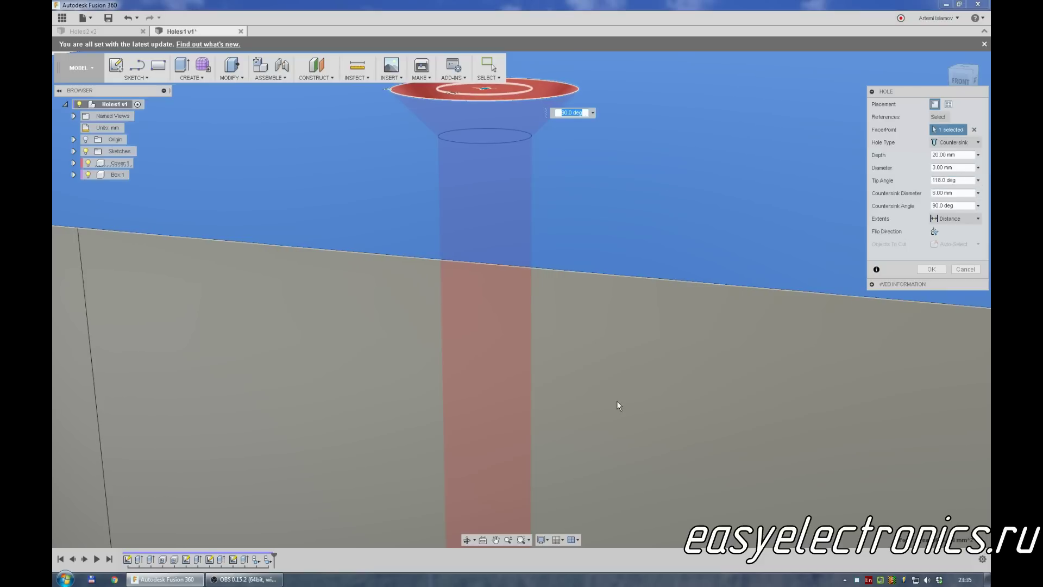
pyautogui.moveTo(617, 406)
pyautogui.keyDown('shift'); pyautogui.mouseDown(button='middle')
pyautogui.moveTo(602, 176)
pyautogui.moveTo(617, 158)
pyautogui.moveTo(634, 324)
pyautogui.moveTo(613, 186)
pyautogui.moveTo(624, 289)
pyautogui.mouseUp(button='middle'); pyautogui.keyUp('shift')
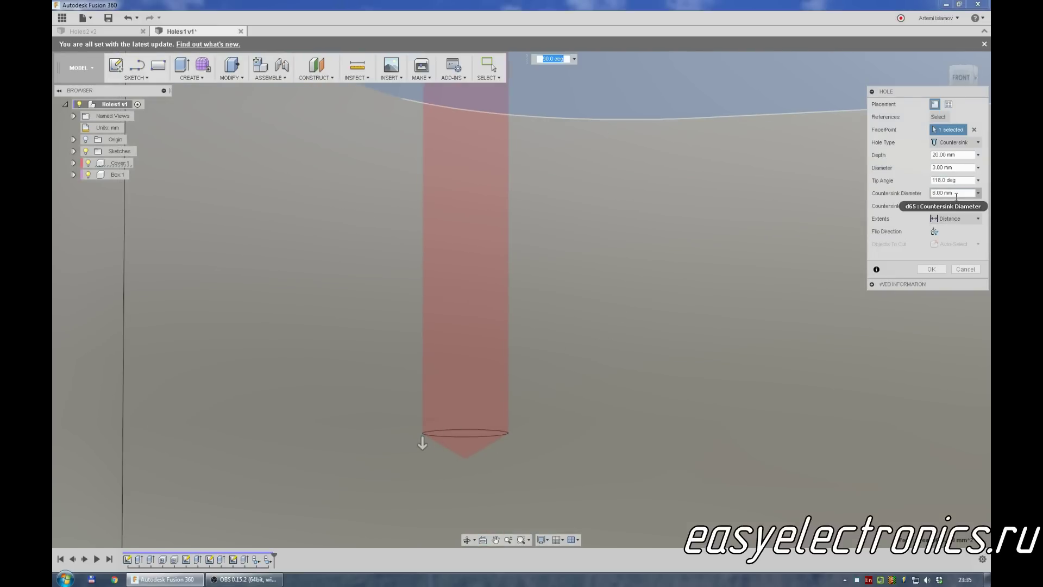
pyautogui.click(954, 212)
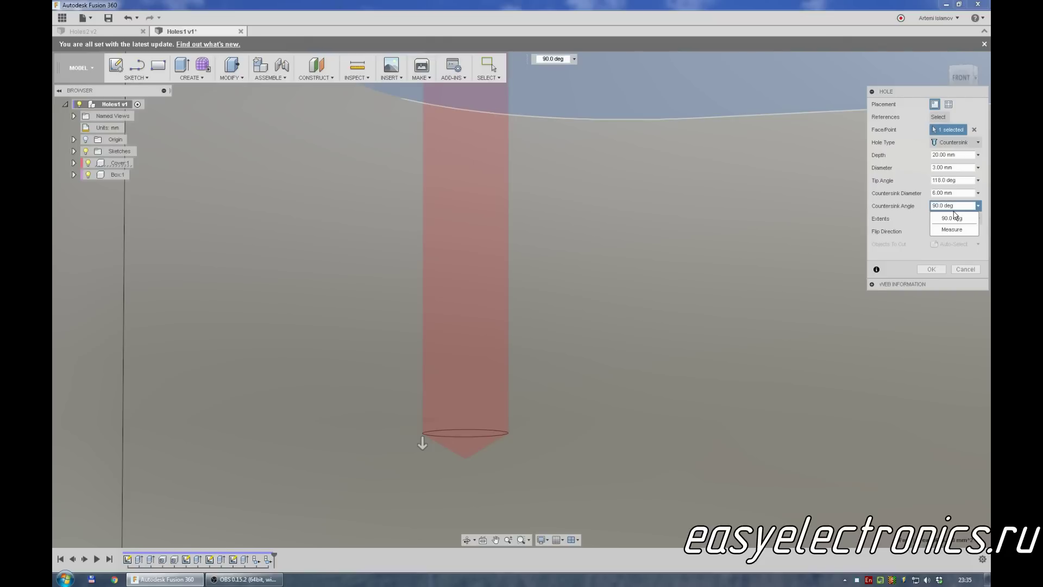
pyautogui.click(967, 192)
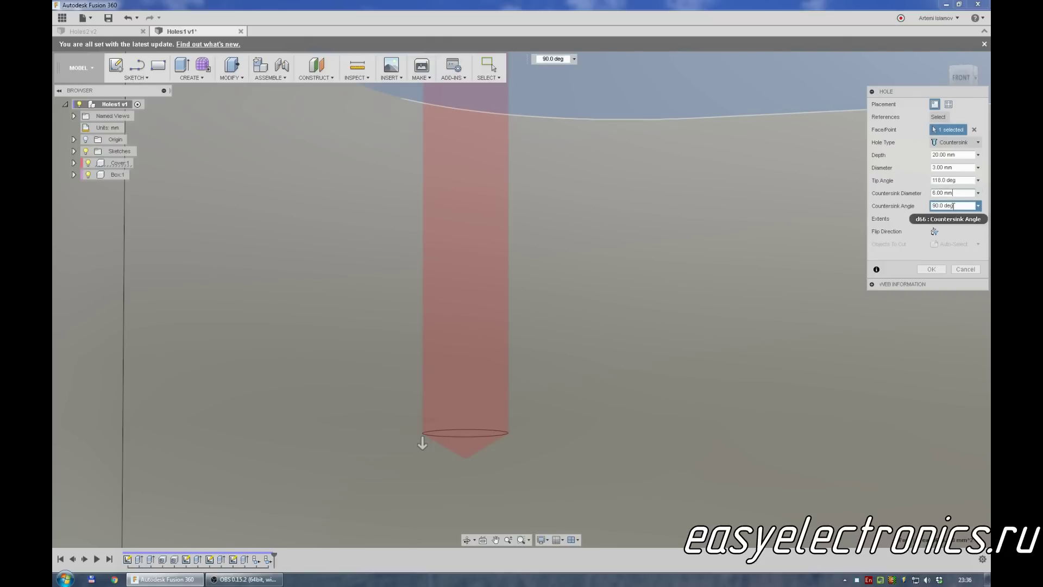
pyautogui.moveTo(782, 196)
pyautogui.keyDown('shift'); pyautogui.mouseDown(button='middle')
pyautogui.moveTo(699, 323)
pyautogui.moveTo(699, 145)
pyautogui.moveTo(653, 248)
pyautogui.moveTo(689, 347)
pyautogui.mouseUp(button='middle'); pyautogui.keyUp('shift')
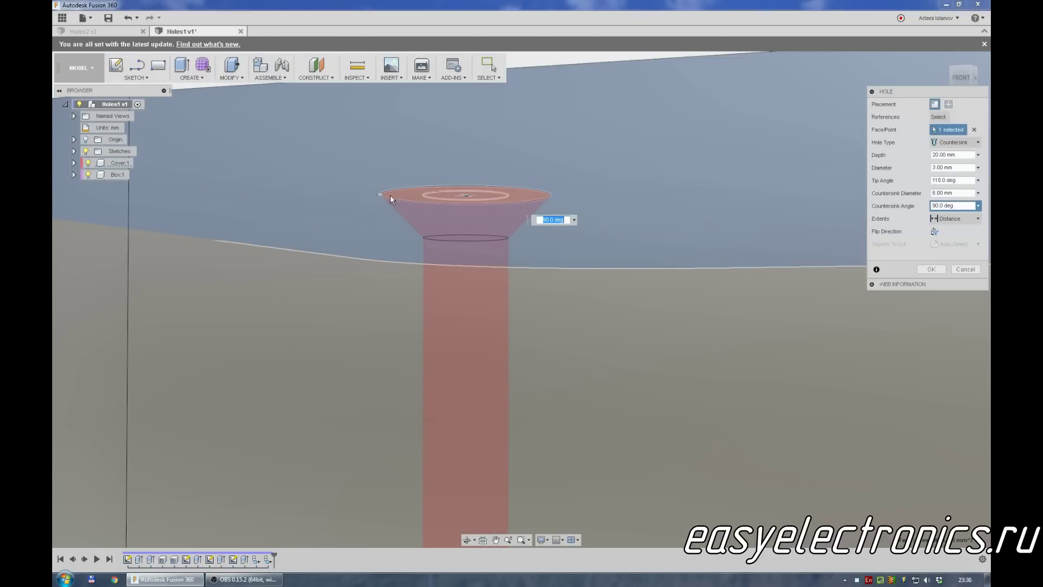
pyautogui.click(962, 206)
pyautogui.scroll(3, 609, 296)
pyautogui.scroll(1, 603, 299)
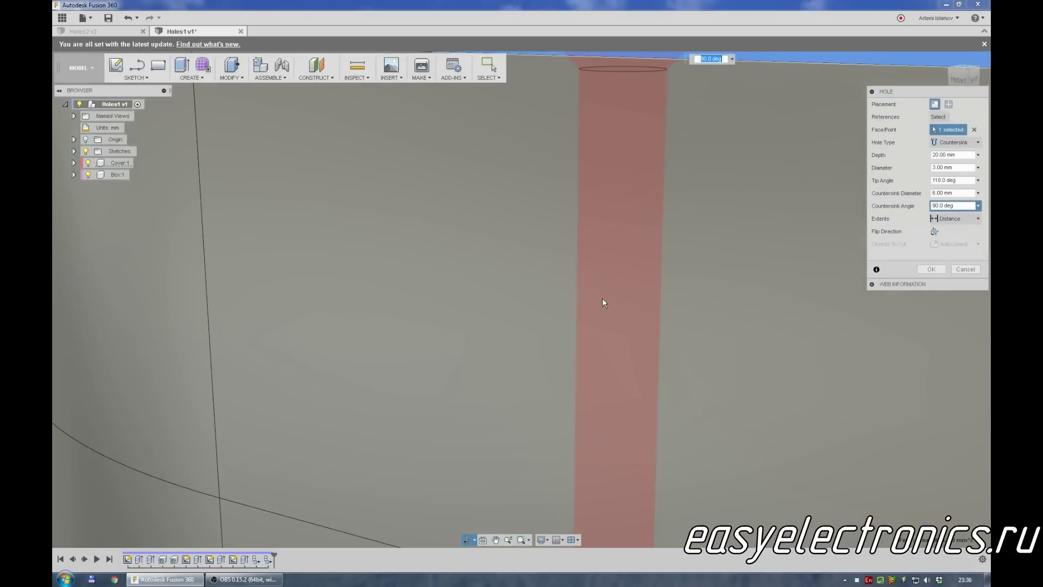
pyautogui.scroll(2, 614, 288)
pyautogui.scroll(2, 619, 280)
pyautogui.scroll(-5, 619, 277)
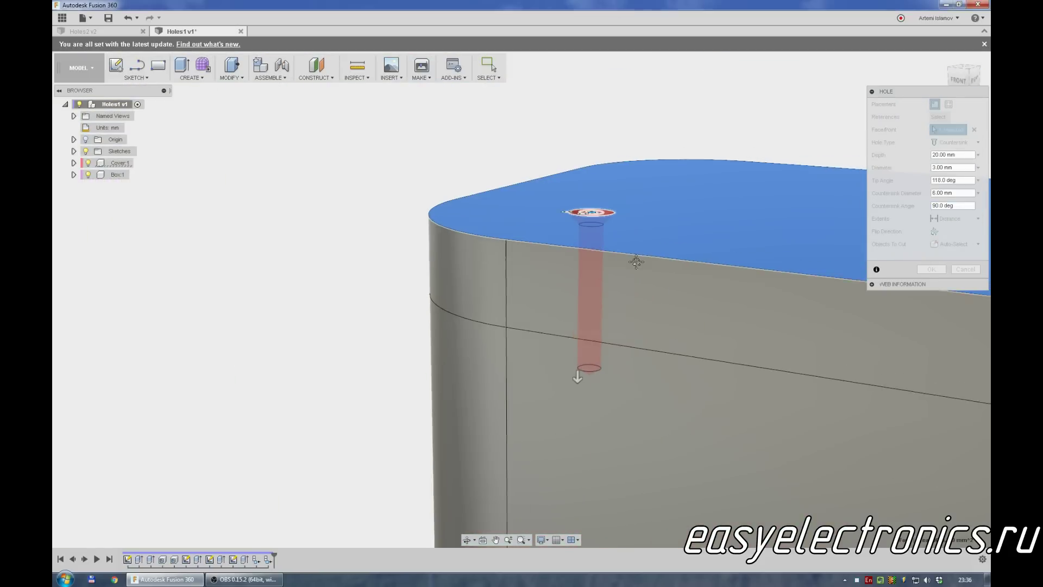
# Step: Try All extents, then To extents limited by the box's bottom face
pyautogui.scroll(-1, 706, 271)
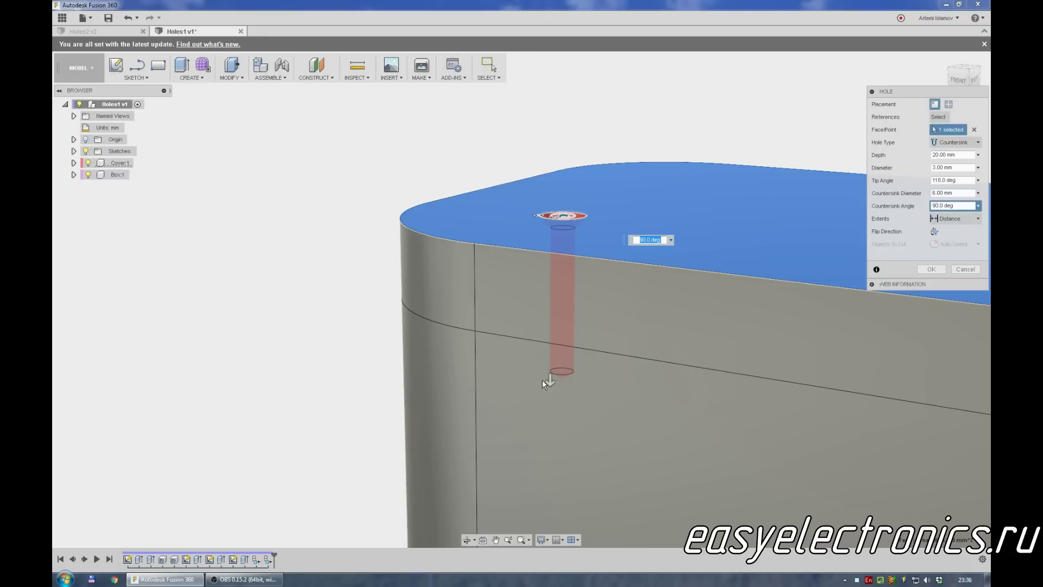
pyautogui.click(954, 219)
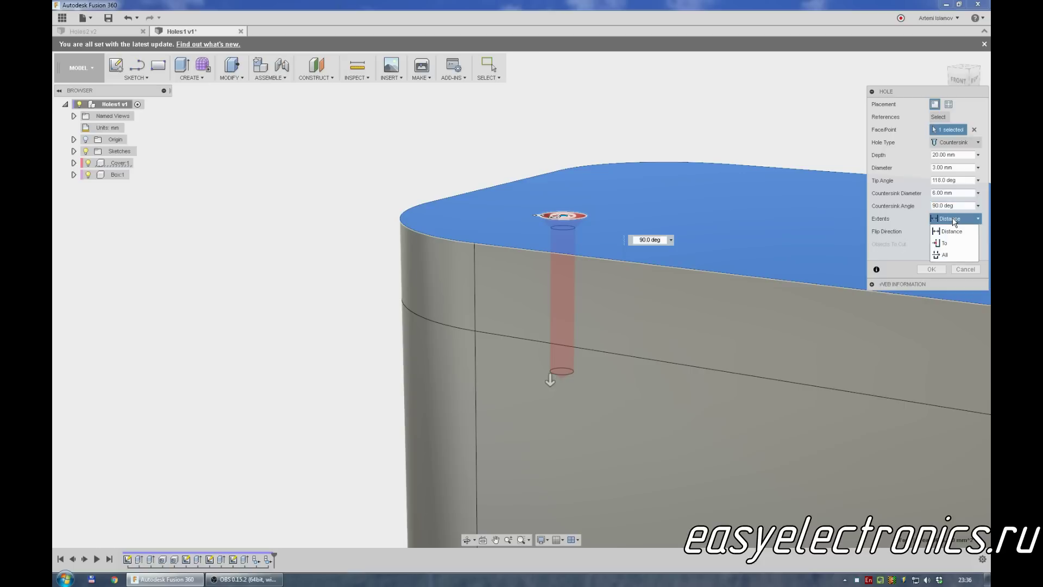
pyautogui.click(947, 255)
pyautogui.moveTo(847, 277); pyautogui.dragTo(650, 273, button='middle')
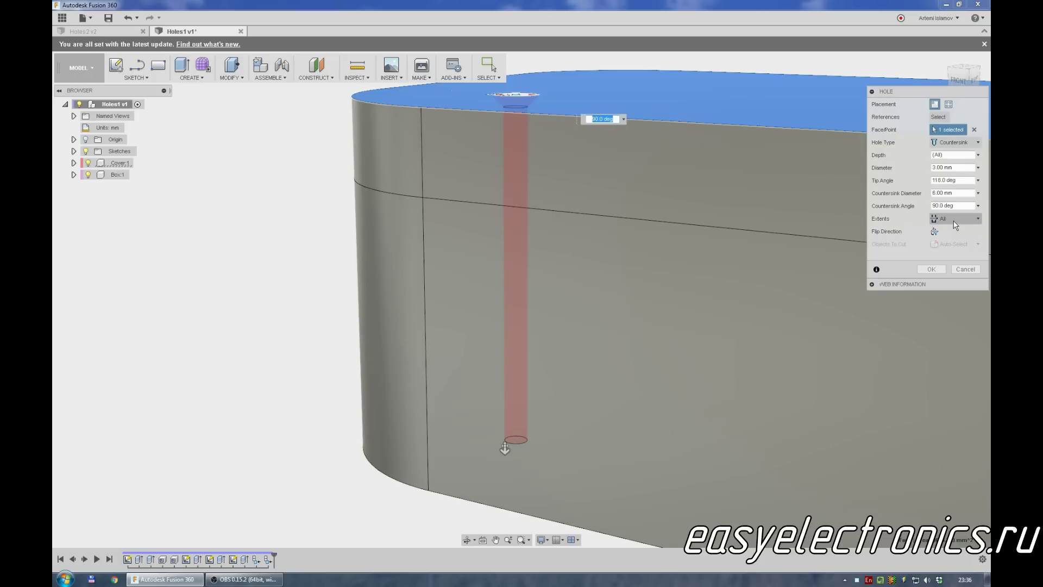
pyautogui.click(954, 222)
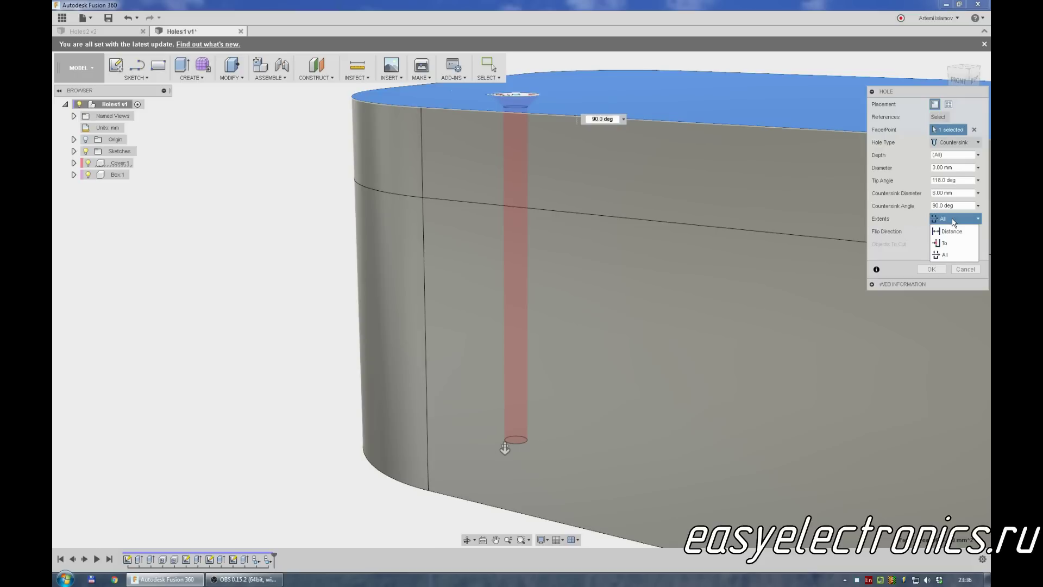
pyautogui.click(944, 246)
pyautogui.moveTo(669, 439)
pyautogui.keyDown('shift'); pyautogui.mouseDown(button='middle')
pyautogui.moveTo(692, 333)
pyautogui.moveTo(663, 403)
pyautogui.moveTo(682, 478)
pyautogui.moveTo(692, 476)
pyautogui.mouseUp(button='middle'); pyautogui.keyUp('shift')
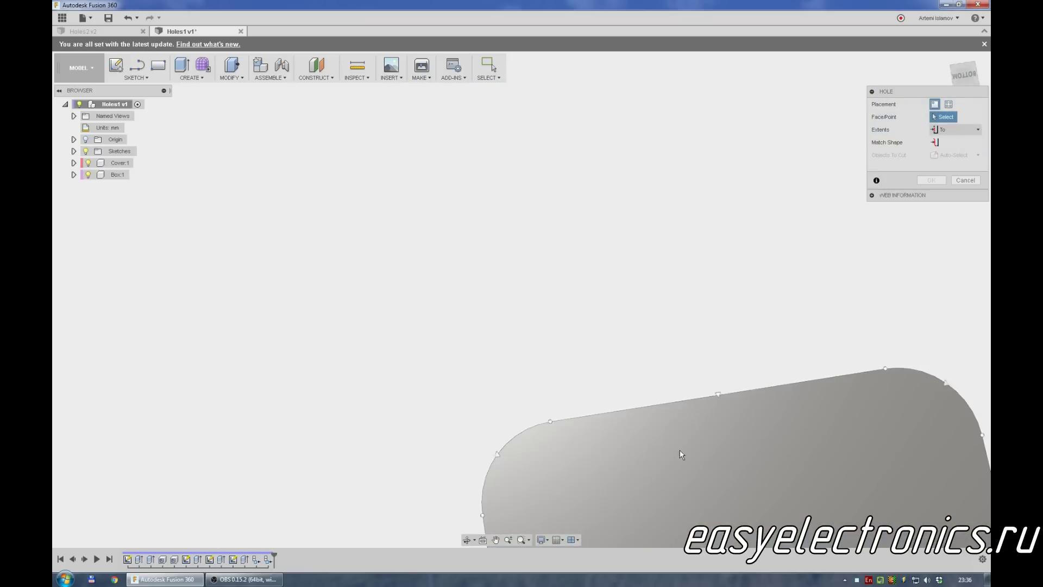
pyautogui.click(712, 467)
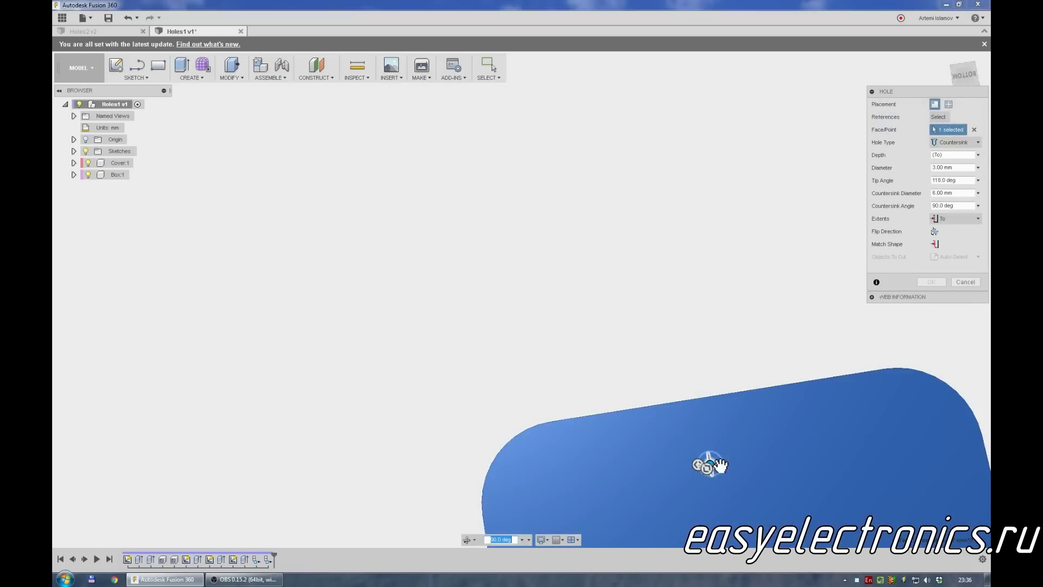
pyautogui.keyDown('shift'); pyautogui.moveTo(660, 313); pyautogui.dragTo(667, 403, button='middle'); pyautogui.keyUp('shift')
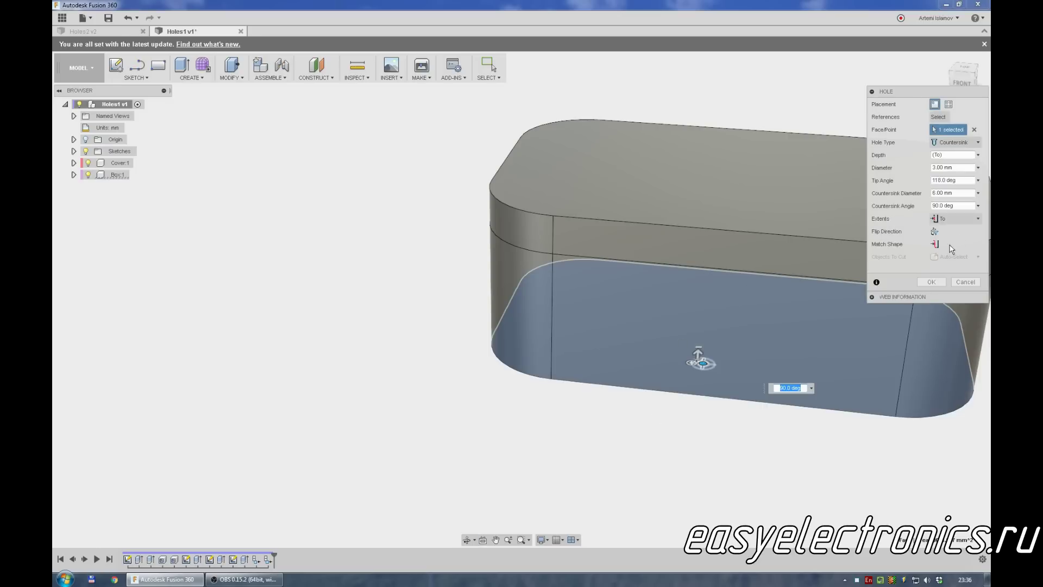
# Step: Return the extents to Distance and cancel the hole
pyautogui.click(959, 219)
pyautogui.click(954, 231)
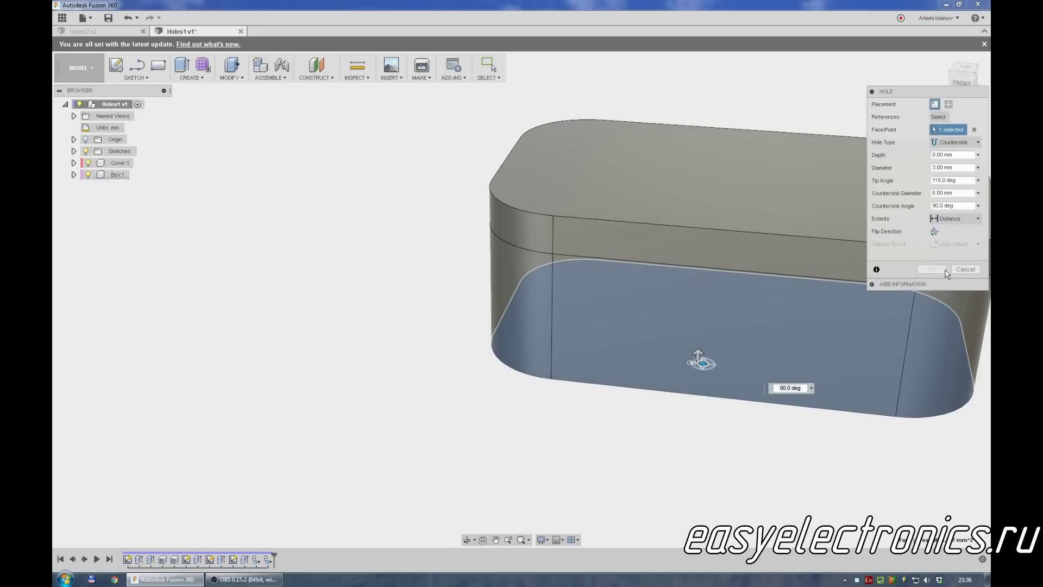
pyautogui.click(965, 269)
pyautogui.moveTo(326, 494)
pyautogui.keyDown('shift'); pyautogui.mouseDown(button='middle')
pyautogui.moveTo(368, 513)
pyautogui.moveTo(345, 498)
pyautogui.mouseUp(button='middle'); pyautogui.keyUp('shift')
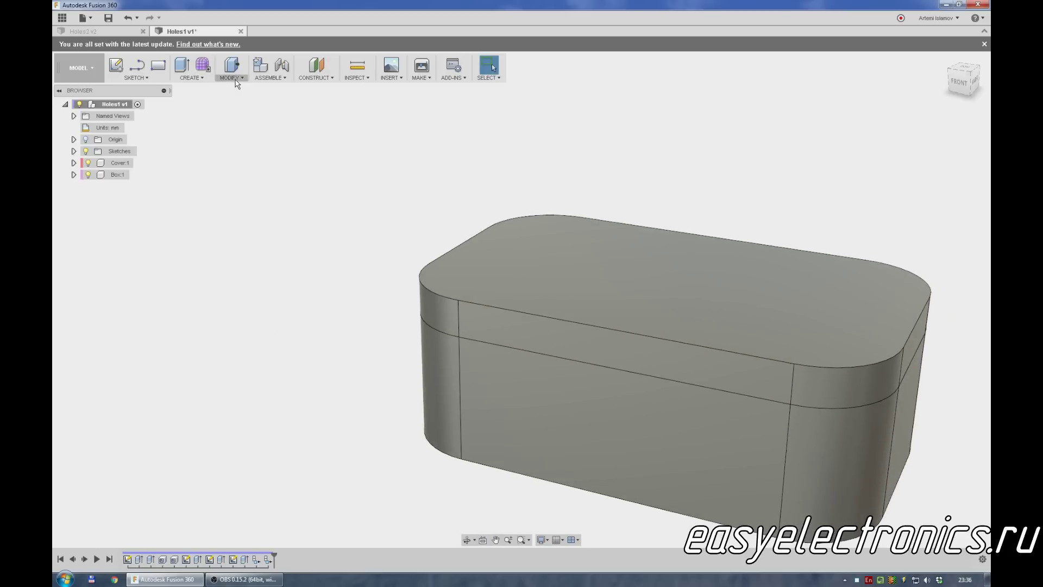
pyautogui.click(192, 80)
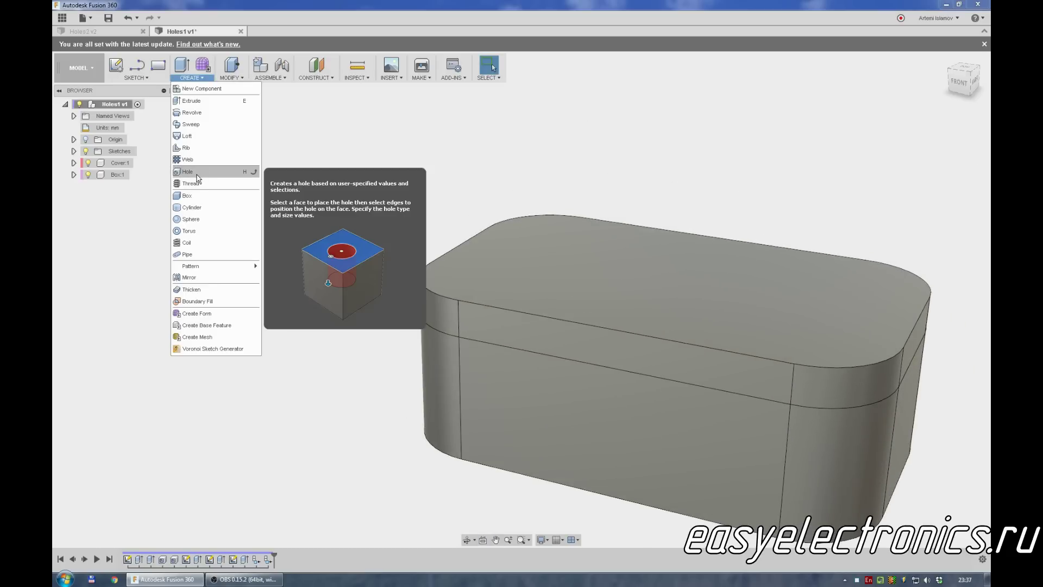
# Step: Place a single hole on the lid's top face near its left rounded corner
pyautogui.click(198, 176)
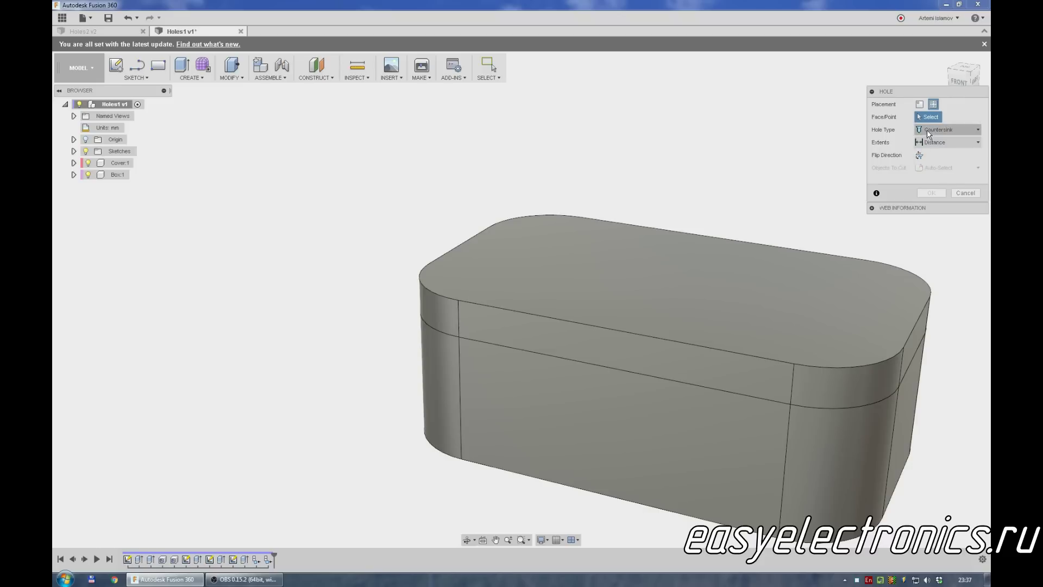
pyautogui.click(920, 104)
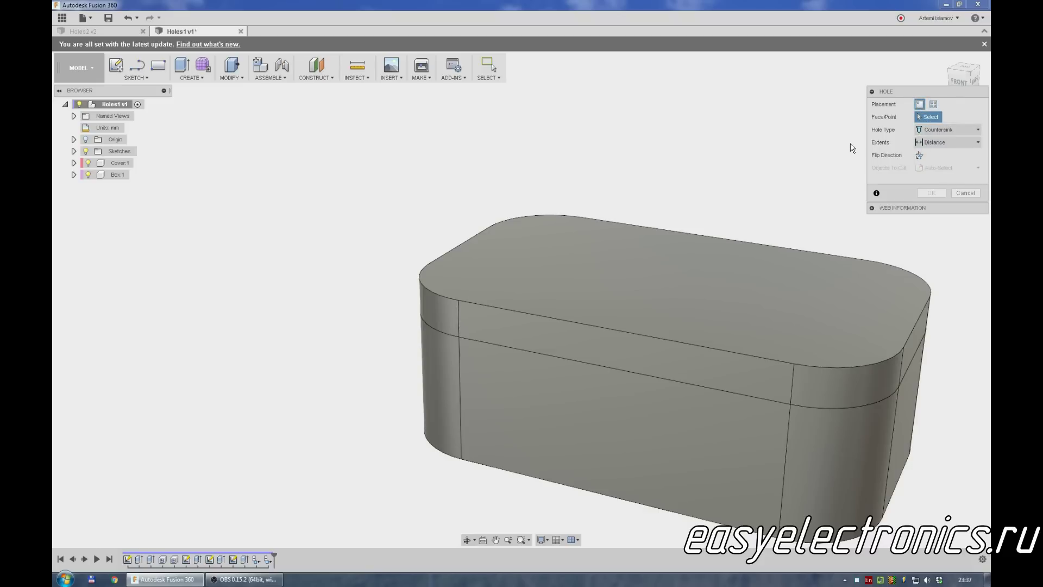
pyautogui.click(490, 282)
pyautogui.scroll(3, 484, 279)
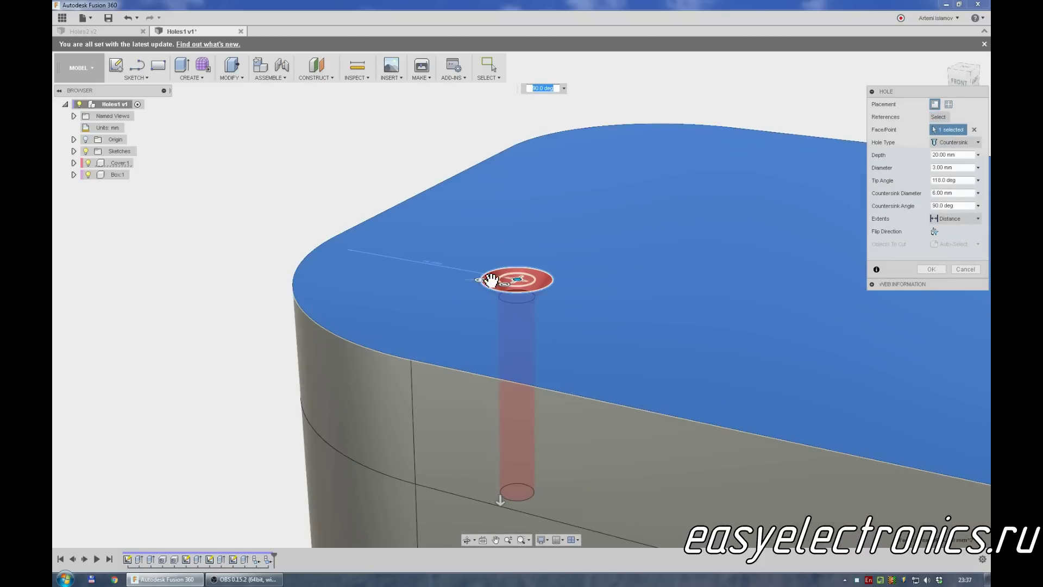
pyautogui.scroll(3, 484, 280)
pyautogui.scroll(3, 608, 276)
pyautogui.scroll(-2, 525, 300)
pyautogui.scroll(-2, 537, 294)
pyautogui.scroll(-3, 535, 293)
pyautogui.moveTo(535, 289); pyautogui.dragTo(539, 292)
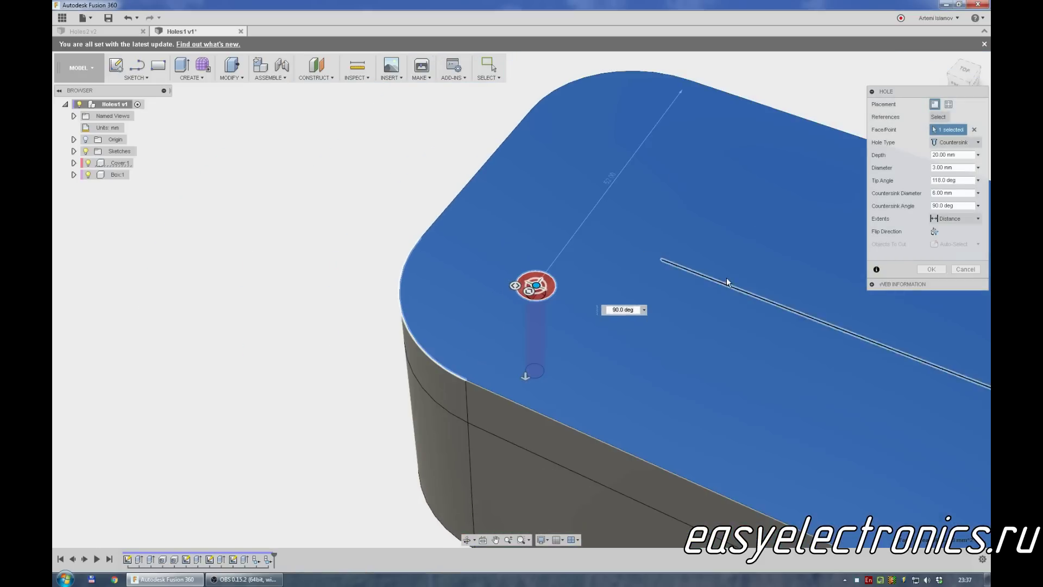
# Step: Toggle Flip Direction off and back on, then create the countersink hole
pyautogui.click(934, 232)
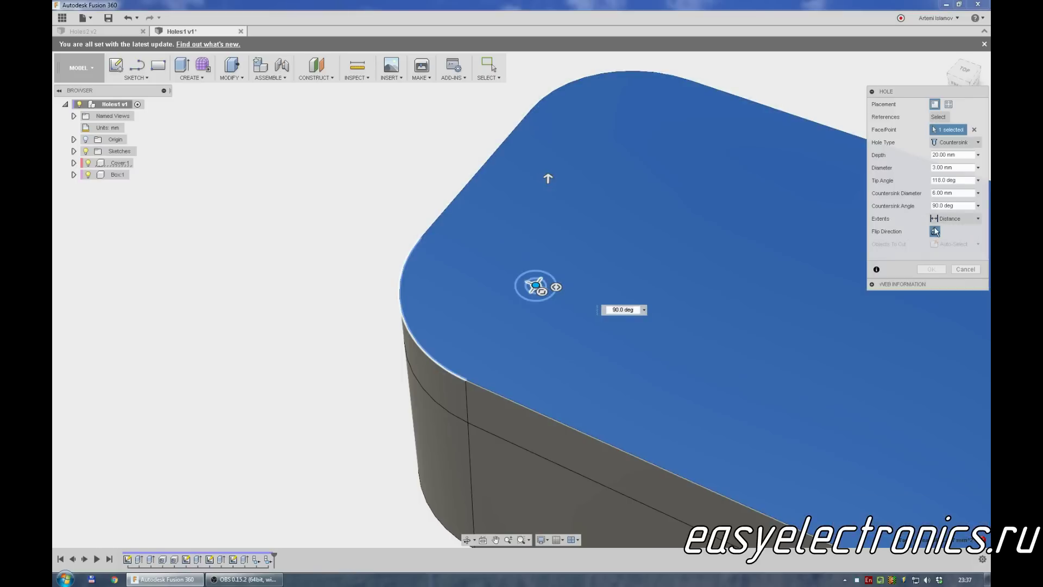
pyautogui.click(934, 231)
pyautogui.click(931, 269)
pyautogui.moveTo(695, 280)
pyautogui.keyDown('shift'); pyautogui.mouseDown(button='middle')
pyautogui.moveTo(696, 293)
pyautogui.moveTo(705, 279)
pyautogui.moveTo(740, 353)
pyautogui.moveTo(484, 275)
pyautogui.mouseUp(button='middle'); pyautogui.keyUp('shift')
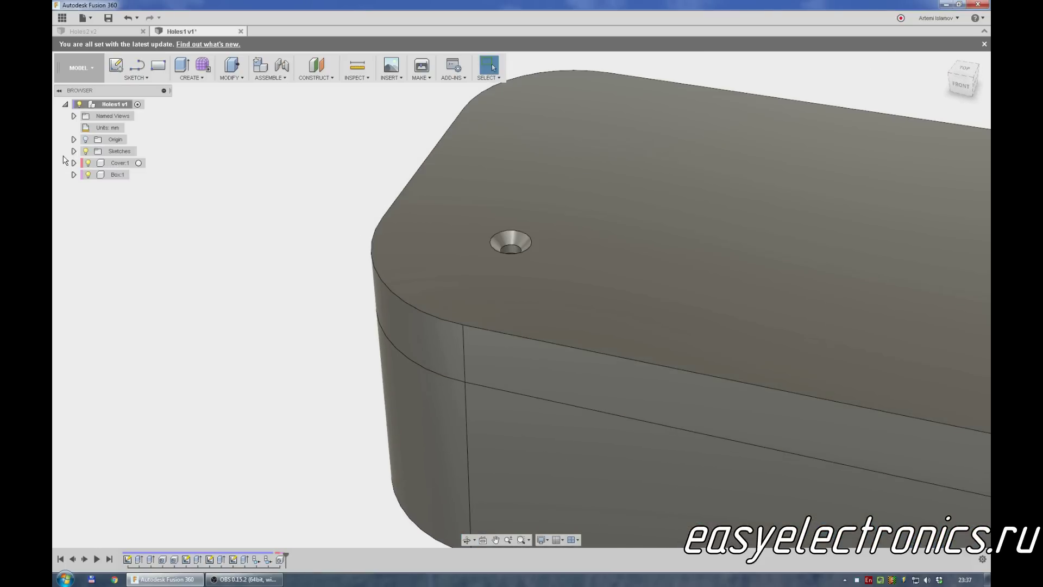
pyautogui.click(89, 175)
pyautogui.click(88, 163)
pyautogui.keyDown('shift'); pyautogui.moveTo(699, 285); pyautogui.dragTo(745, 297, button='middle'); pyautogui.keyUp('shift')
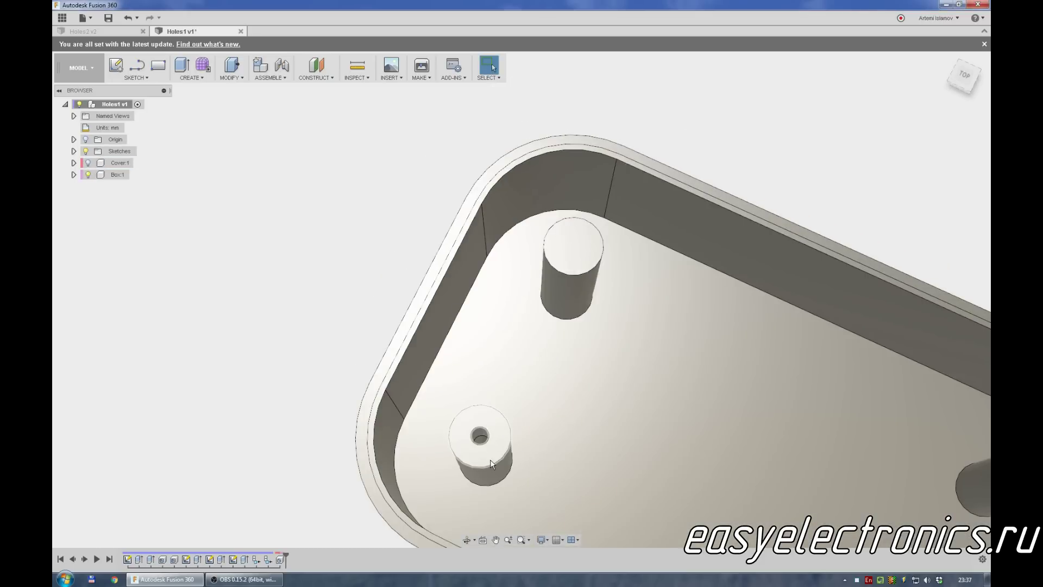
pyautogui.moveTo(479, 439)
pyautogui.keyDown('shift'); pyautogui.mouseDown(button='middle')
pyautogui.moveTo(645, 471)
pyautogui.moveTo(633, 462)
pyautogui.moveTo(643, 405)
pyautogui.mouseUp(button='middle'); pyautogui.keyUp('shift')
pyautogui.scroll(-2, 631, 395)
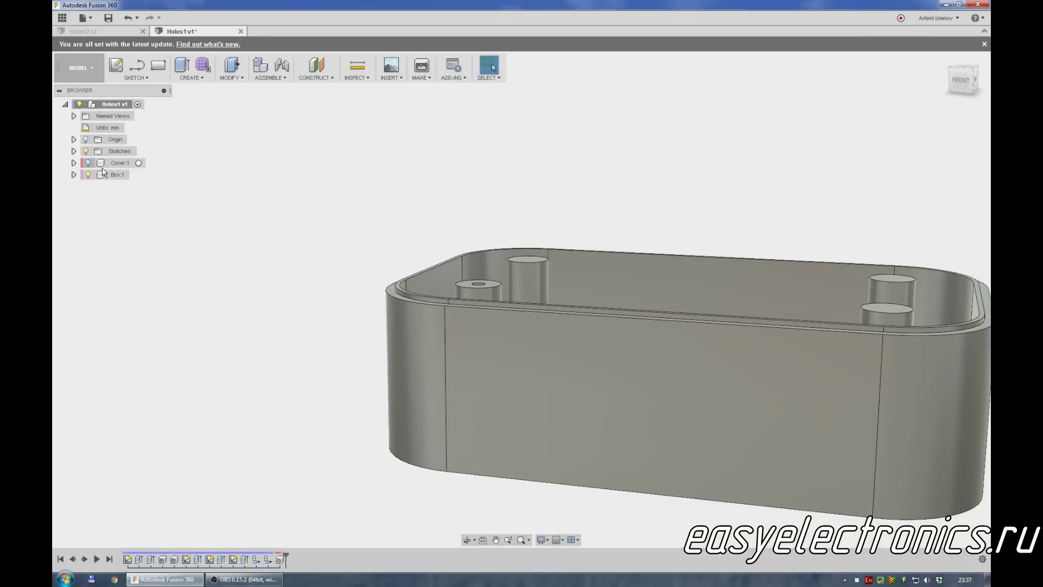
pyautogui.click(88, 162)
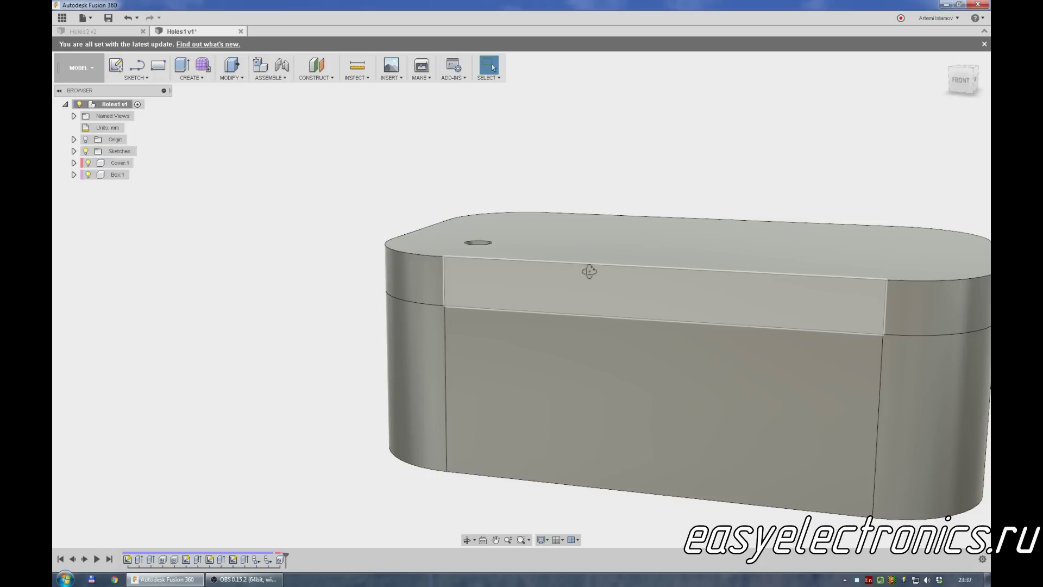
pyautogui.keyDown('shift'); pyautogui.moveTo(588, 268); pyautogui.dragTo(461, 312, button='middle'); pyautogui.keyUp('shift')
pyautogui.scroll(-3, 461, 312)
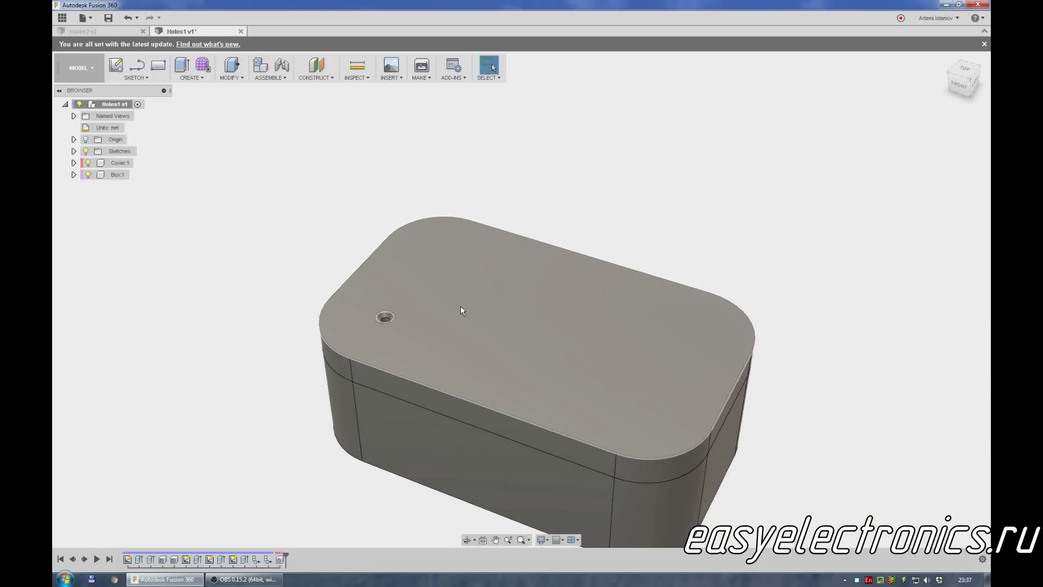
pyautogui.scroll(-1, 517, 255)
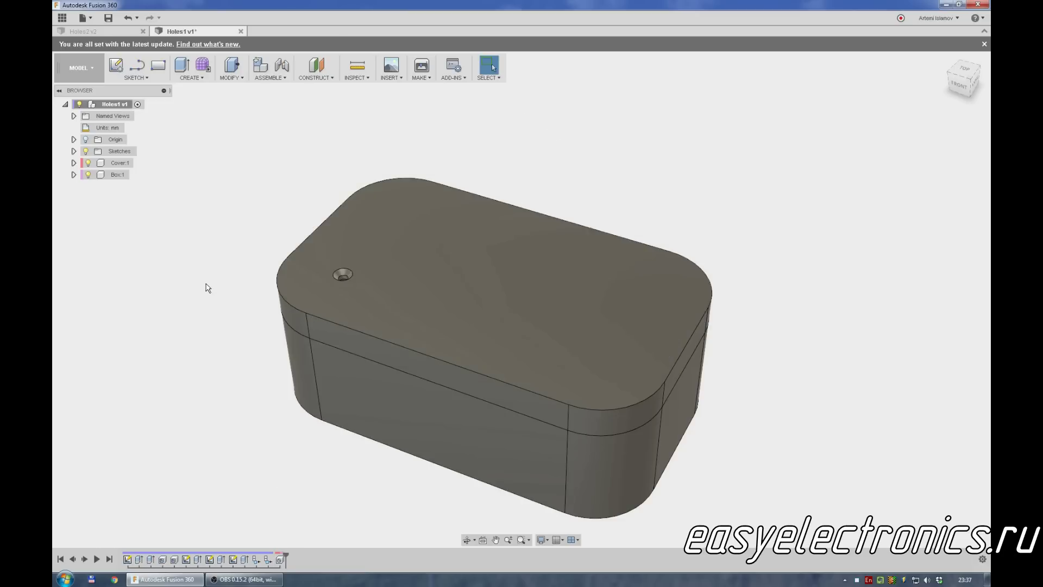
# Step: Expand Sketches and briefly show, then hide, Sketch4
pyautogui.click(74, 151)
pyautogui.click(95, 198)
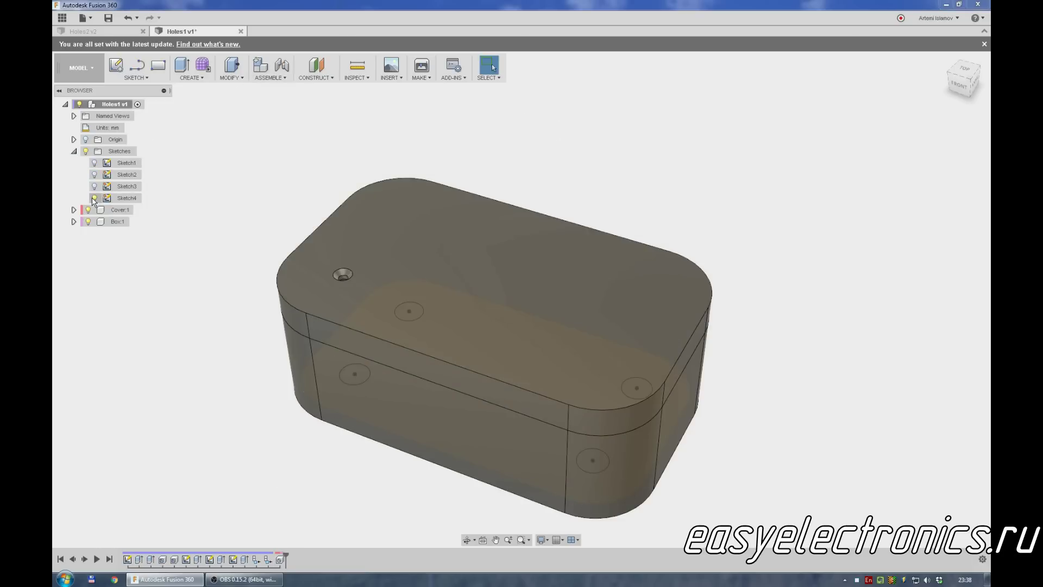
pyautogui.click(95, 198)
# Step: Start and cancel a hole, then right-click the lid's top face for its actions
pyautogui.click(201, 76)
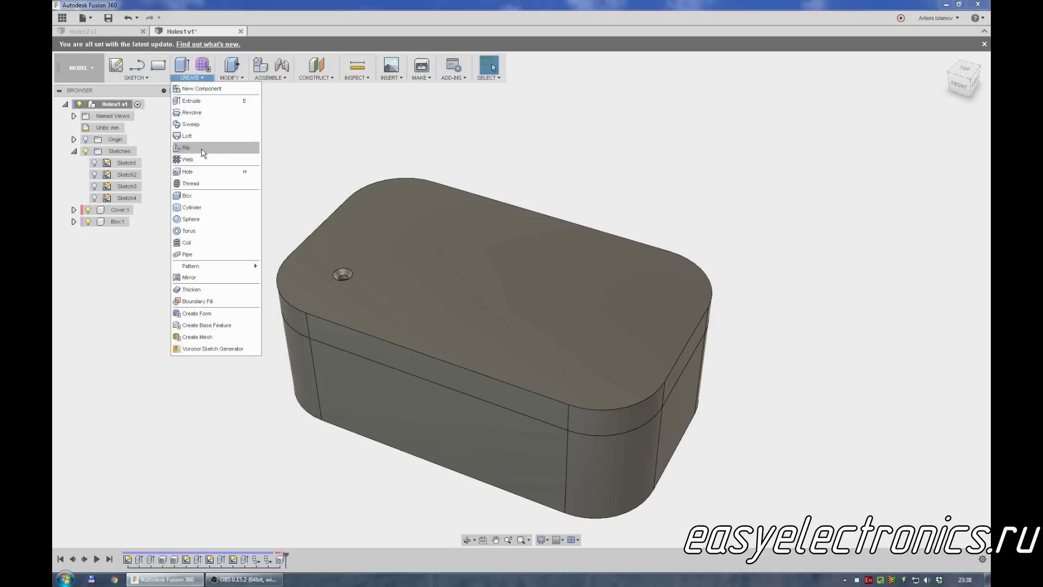
pyautogui.click(206, 172)
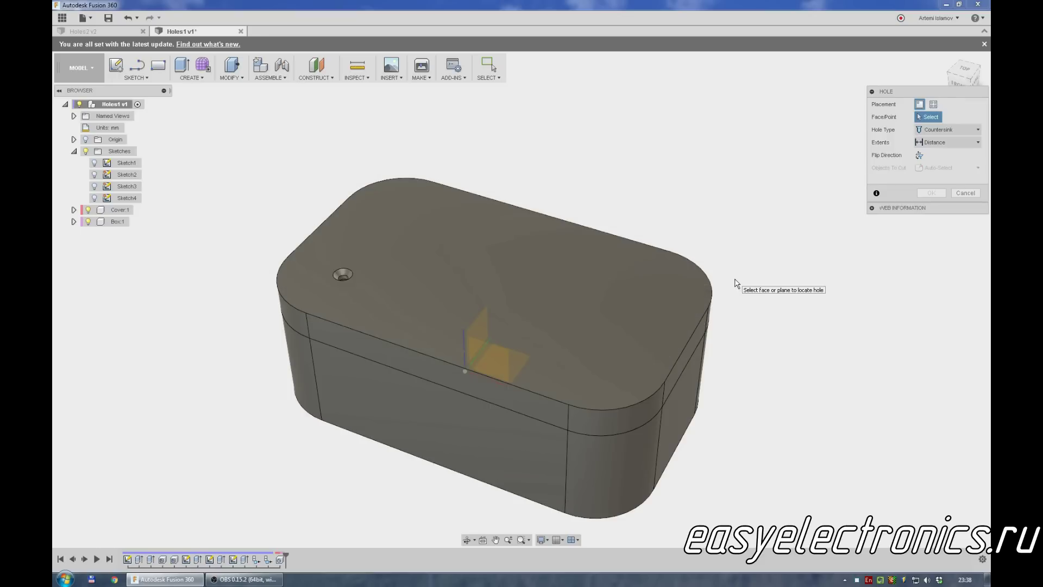
pyautogui.press('Escape')
pyautogui.click(465, 275)
pyautogui.rightClick(461, 268)
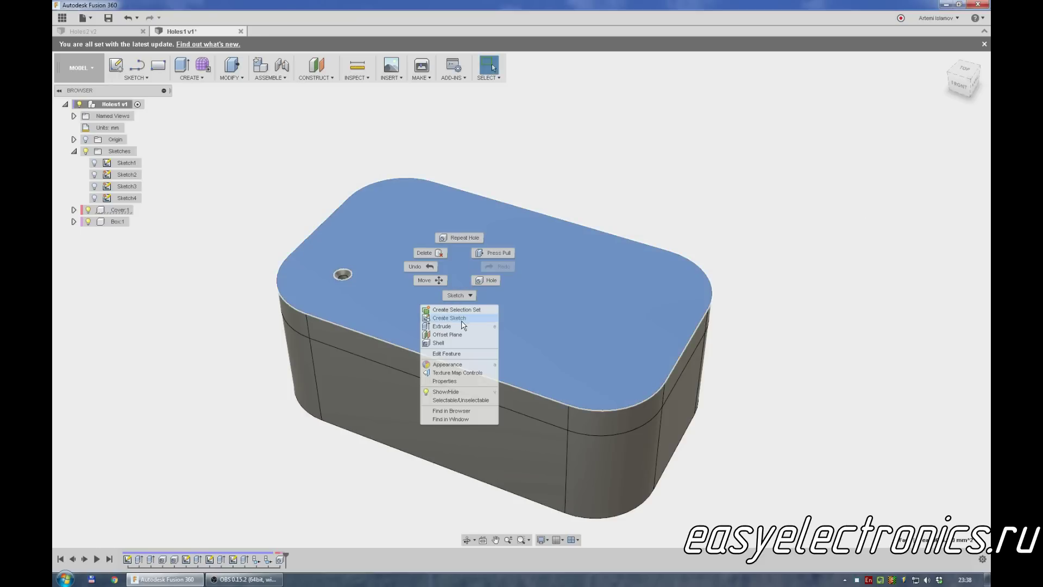
# Step: Start a sketch on the lid's top face with a long horizontal line across it
pyautogui.click(462, 321)
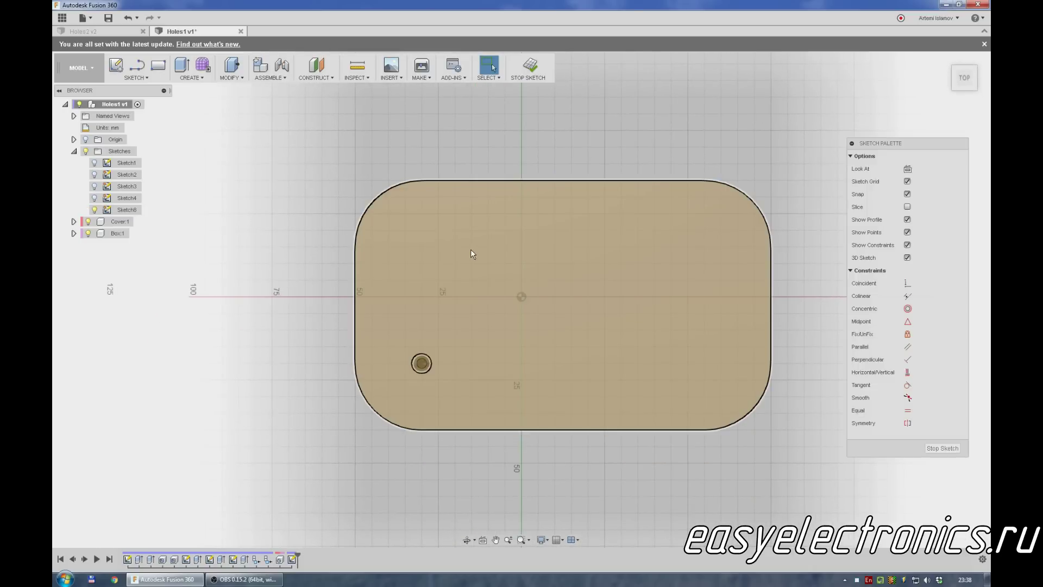
pyautogui.press('l')
pyautogui.click(330, 224)
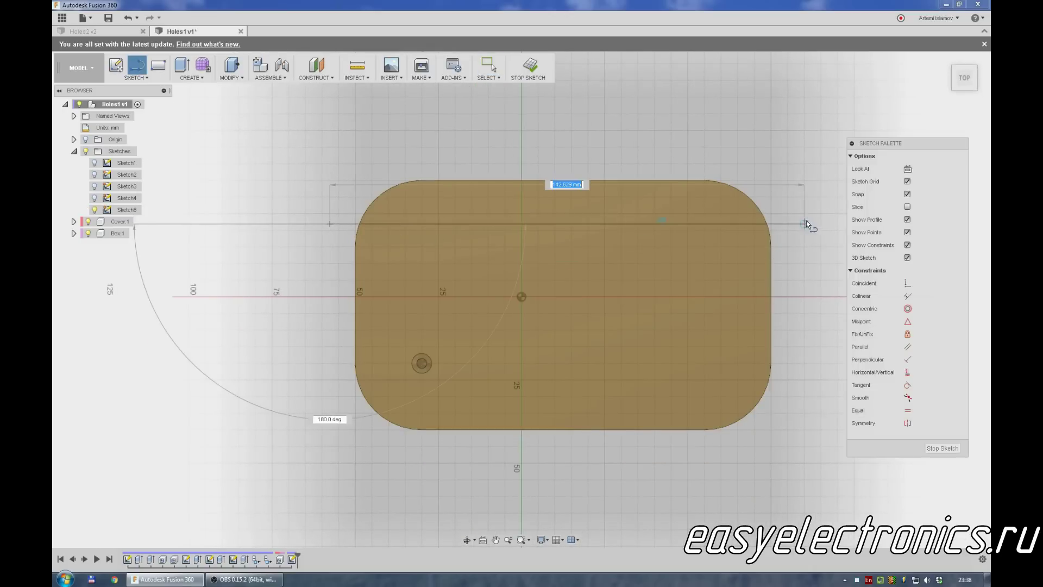
pyautogui.click(812, 223)
pyautogui.press('Escape')
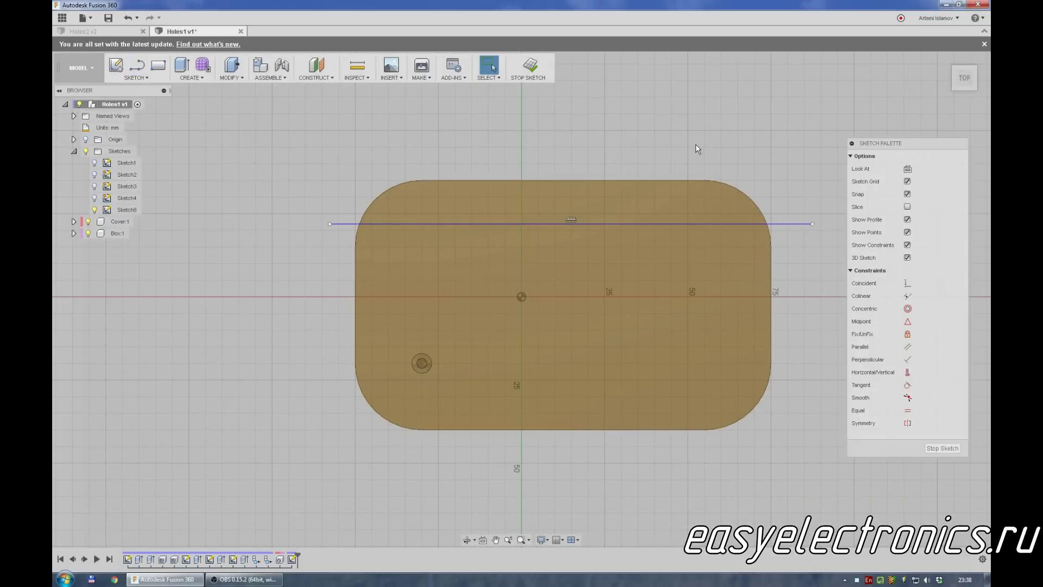
# Step: Draw three vertical lines across the lid: right side, left of centre, and middle
pyautogui.press('l')
pyautogui.click(691, 135)
pyautogui.click(691, 363)
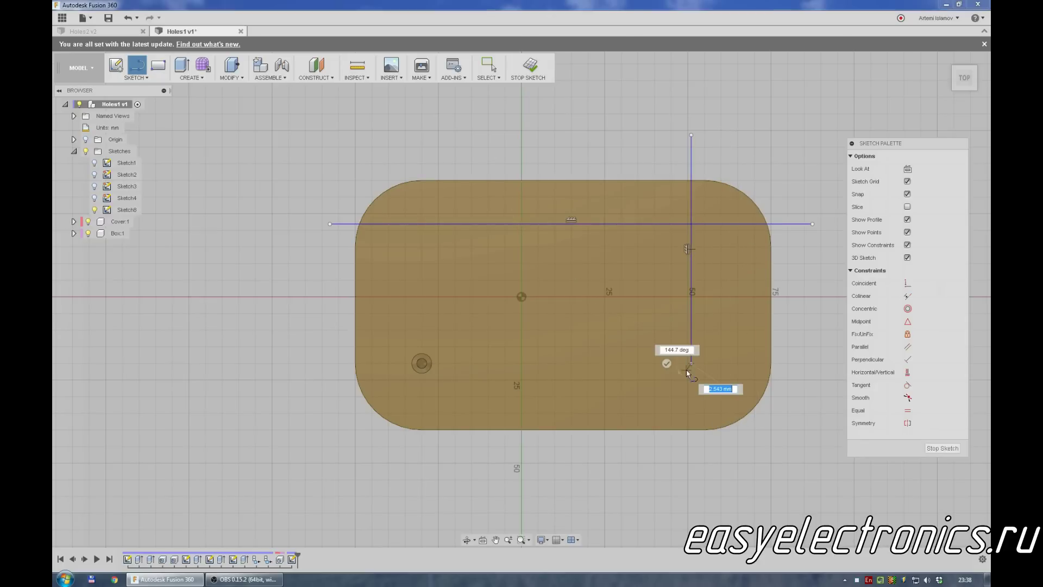
pyautogui.press('Escape')
pyautogui.press('Escape')
pyautogui.press('l')
pyautogui.click(508, 185)
pyautogui.click(503, 127)
pyautogui.click(503, 280)
pyautogui.press('Escape')
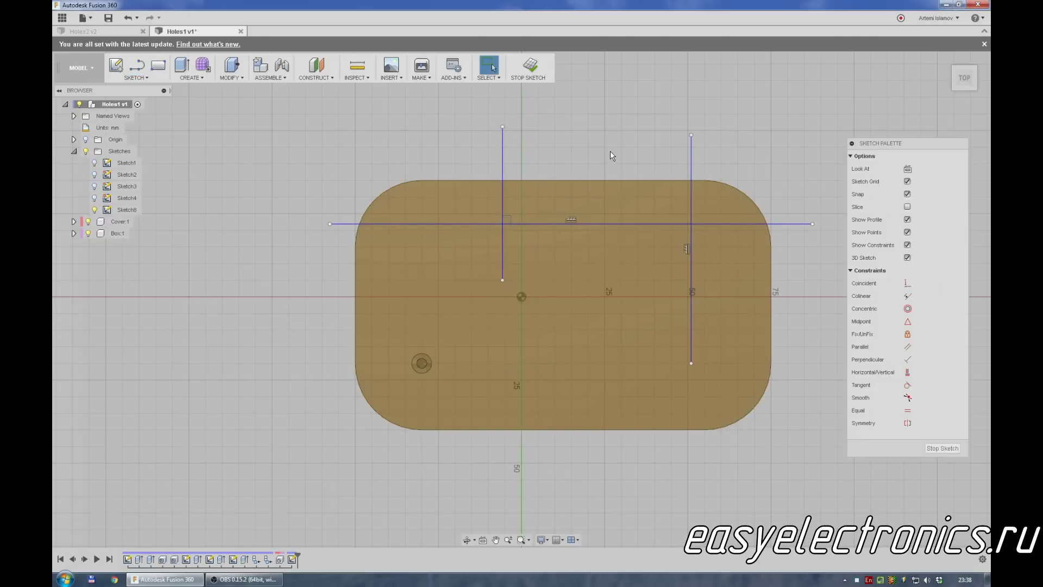
pyautogui.press('l')
pyautogui.click(605, 146)
pyautogui.click(605, 296)
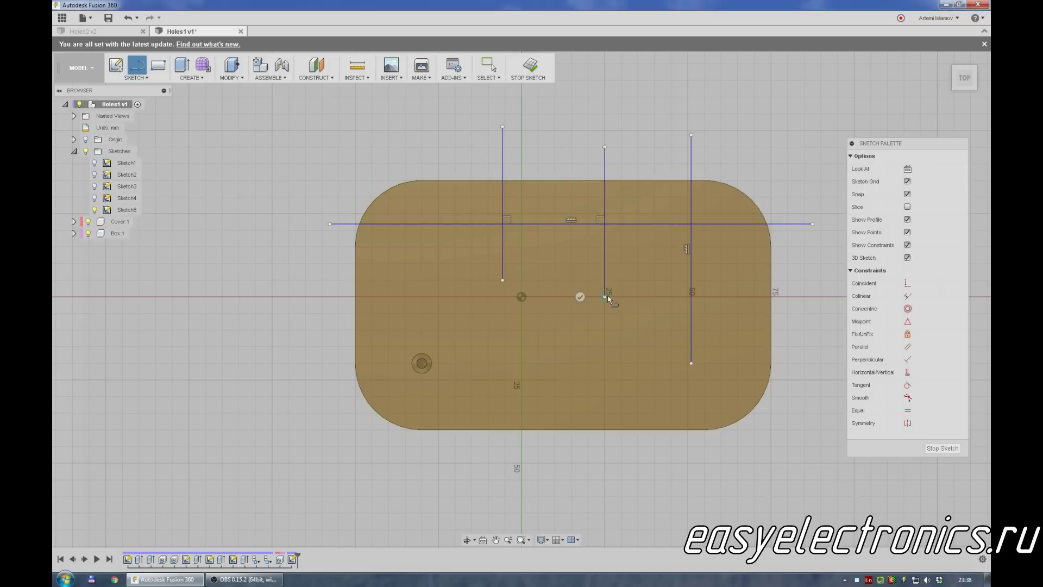
pyautogui.press('Escape')
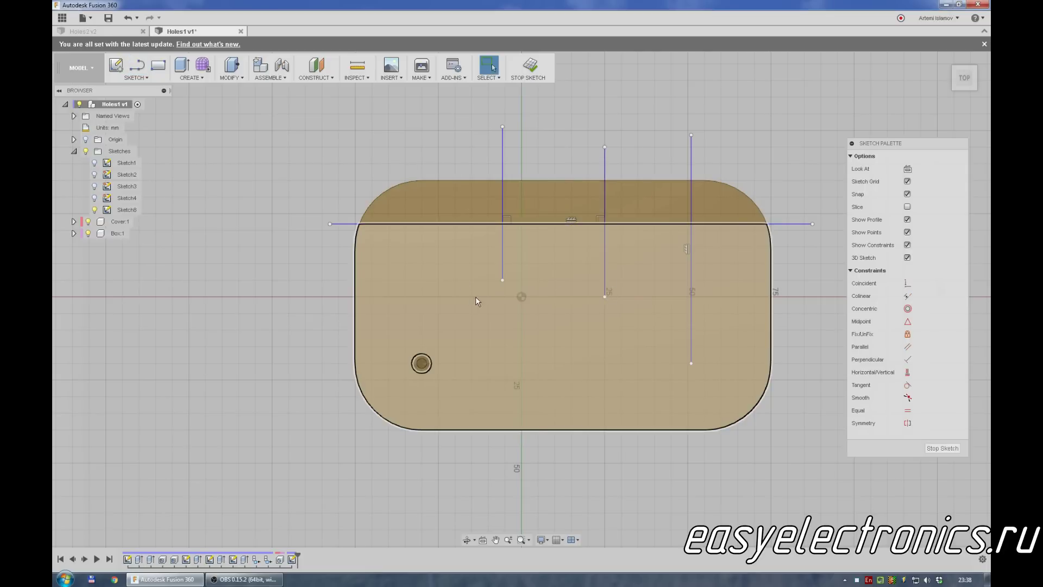
# Step: Draw a shorter second horizontal line below the first
pyautogui.press('l')
pyautogui.click(462, 268)
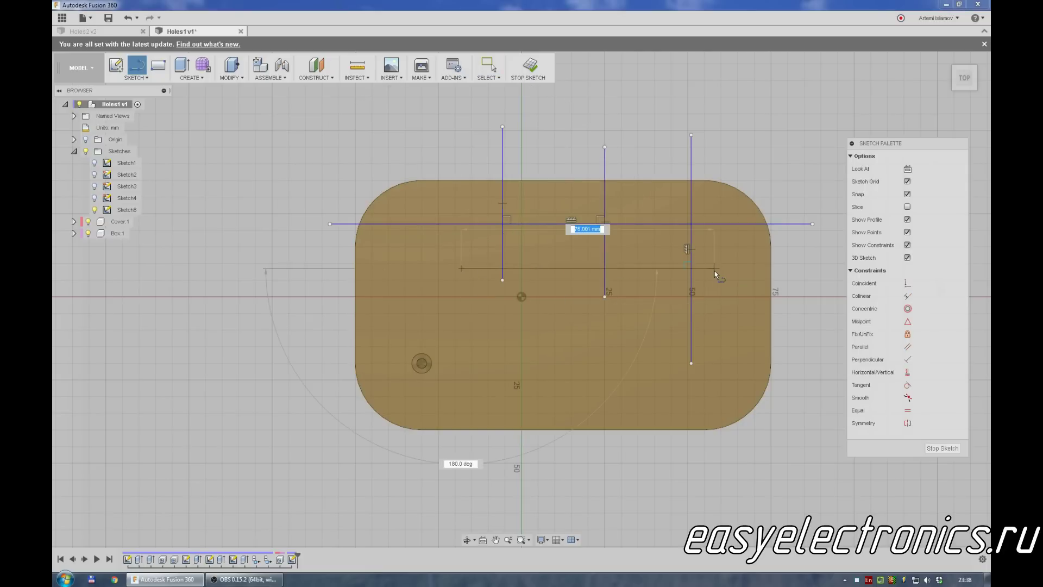
pyautogui.click(714, 268)
pyautogui.press('Escape')
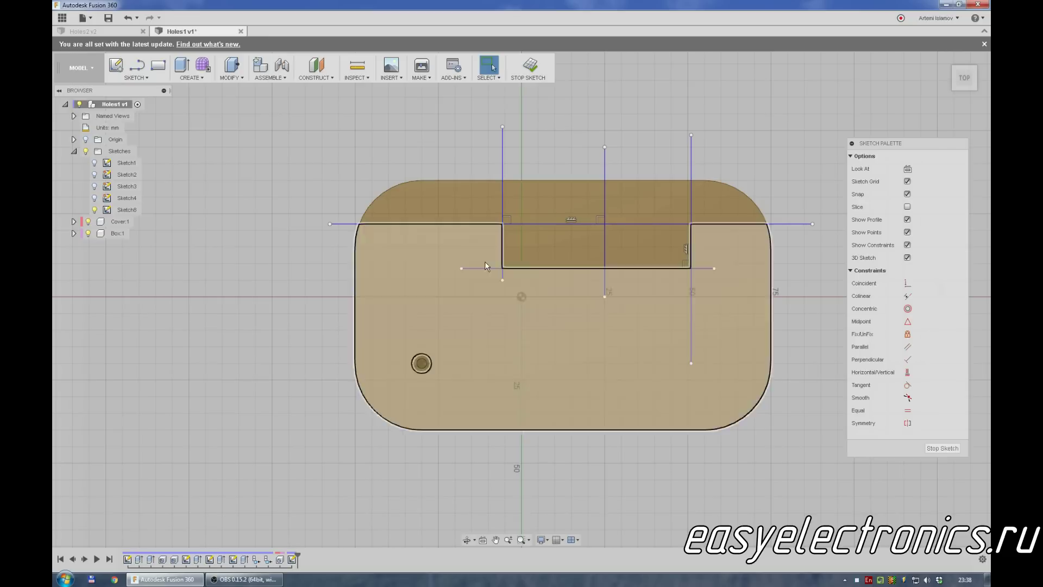
pyautogui.click(136, 77)
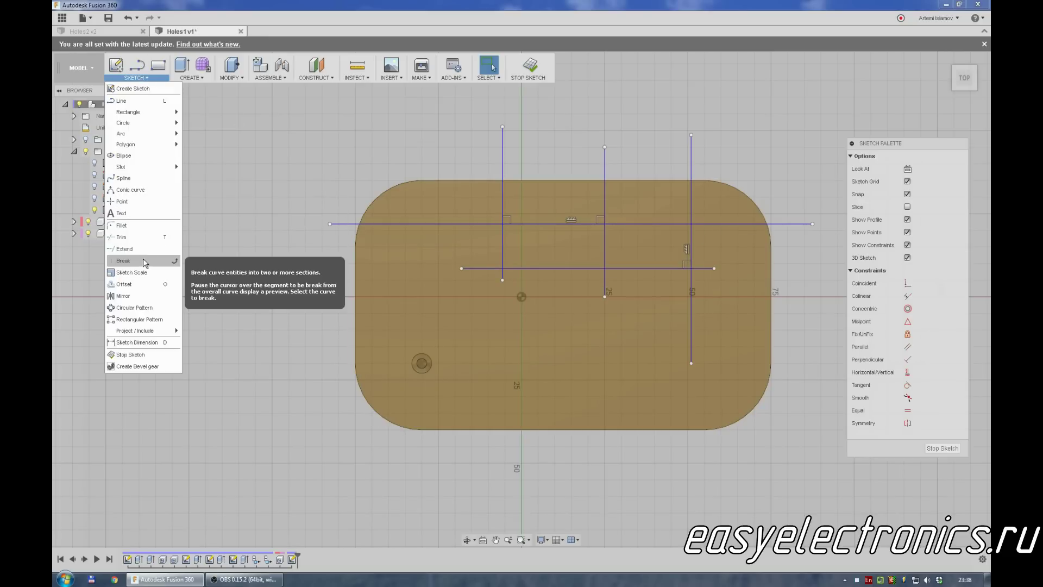
# Step: Try the curve-splitting sketch tool, then cancel it
pyautogui.click(122, 201)
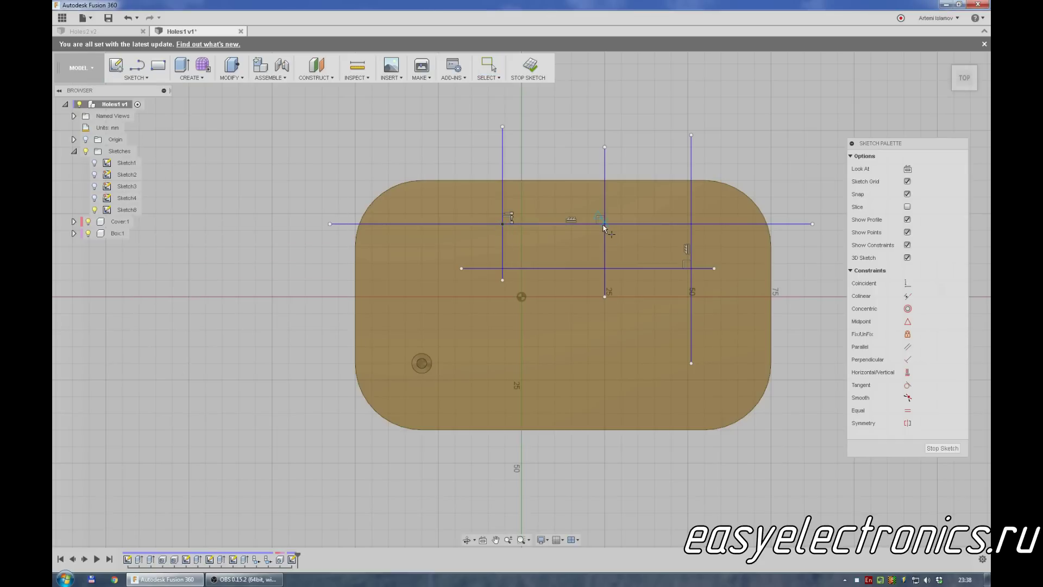
pyautogui.scroll(3, 607, 227)
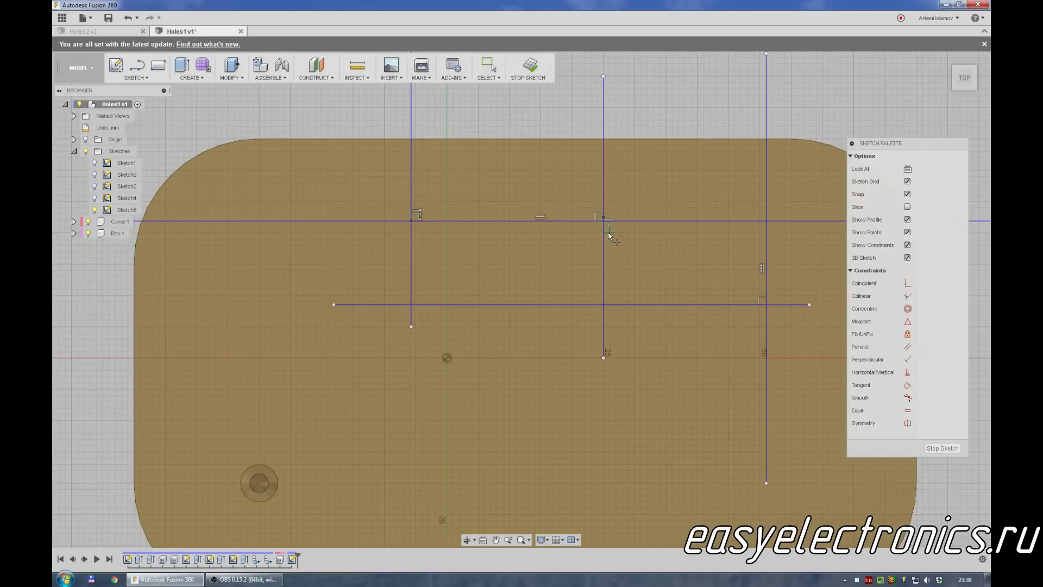
pyautogui.press('Escape')
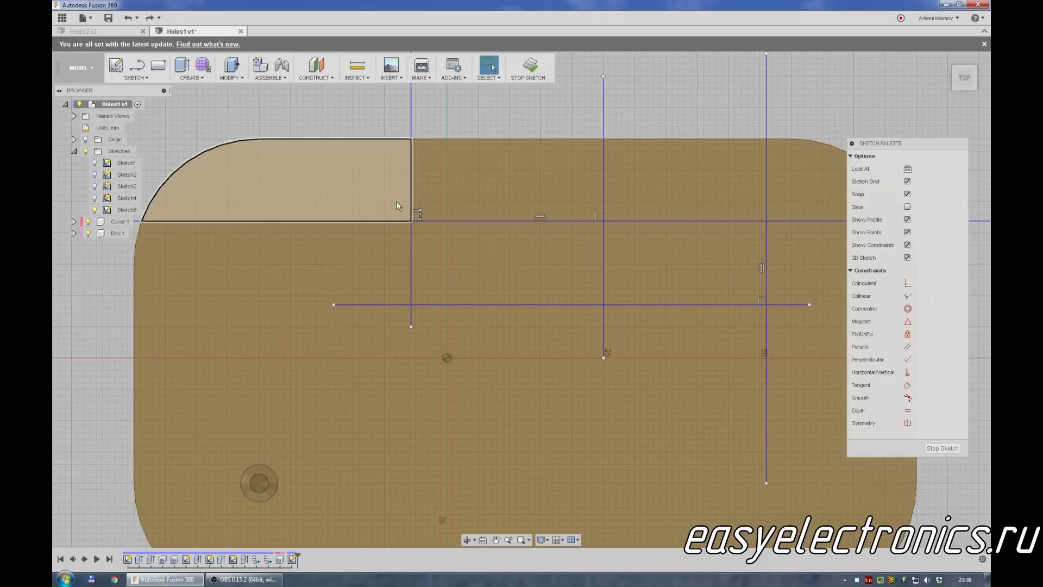
# Step: Place sketch points at three line intersections and finish Sketch5
pyautogui.click(136, 81)
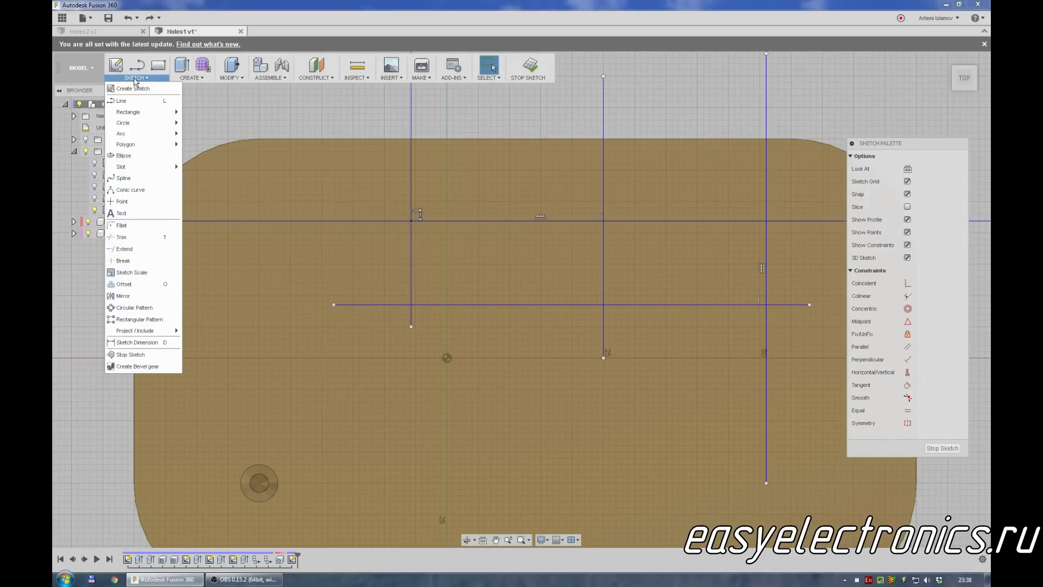
pyautogui.click(142, 203)
pyautogui.click(606, 223)
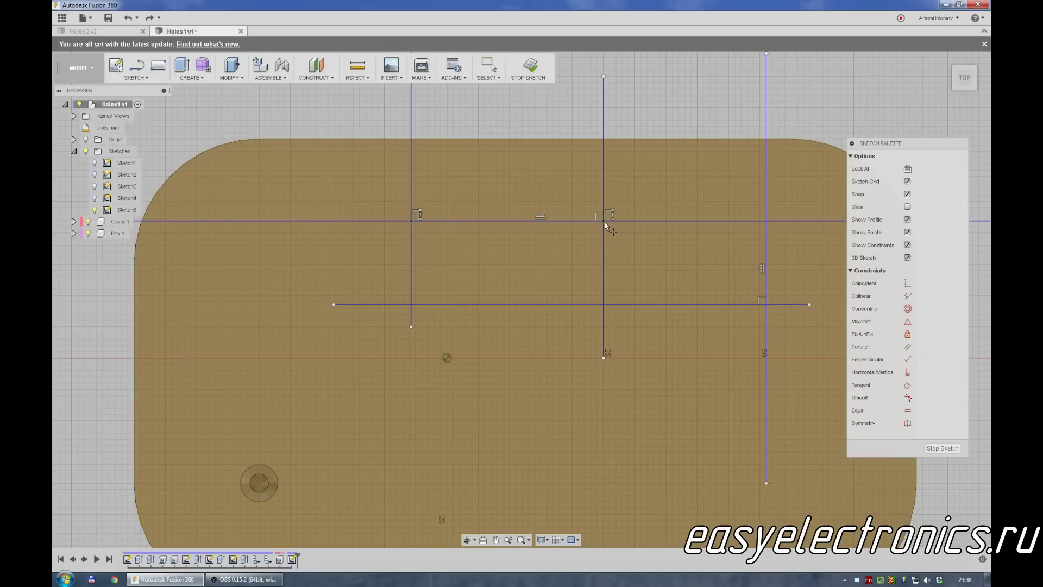
pyautogui.click(765, 222)
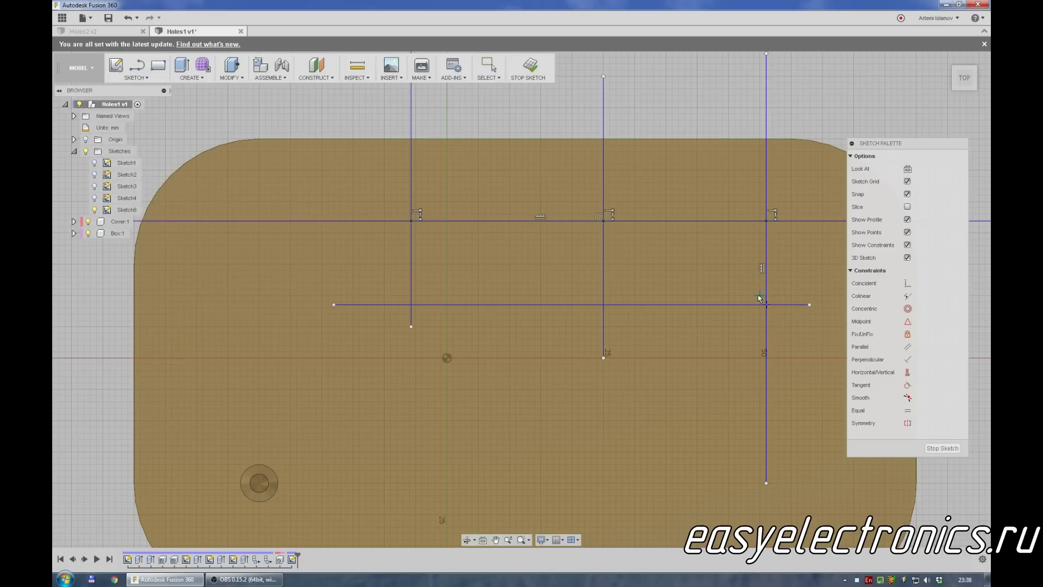
pyautogui.click(604, 305)
pyautogui.click(530, 68)
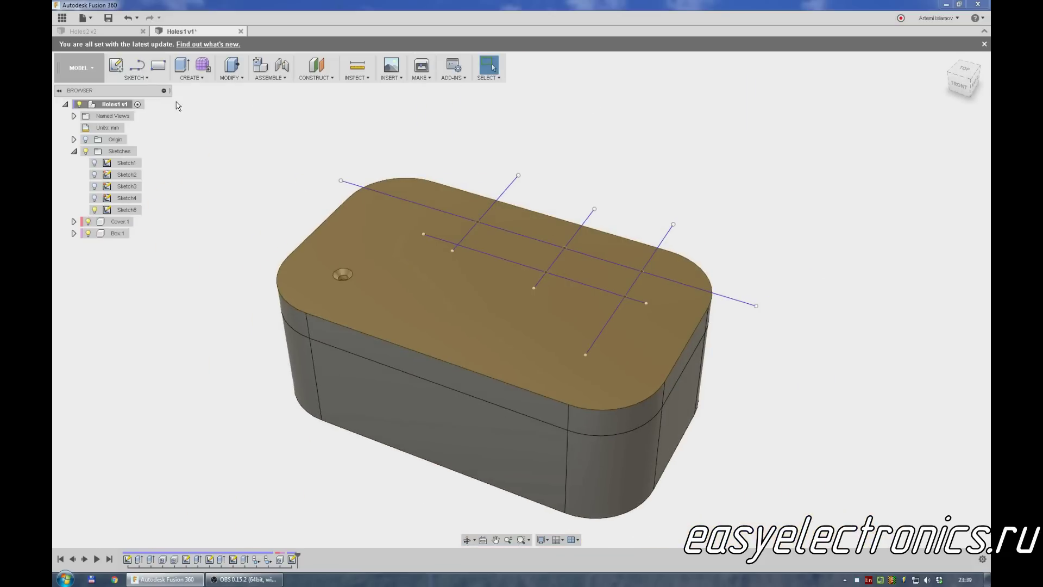
# Step: Start a multi-point hole placed at the first three sketch points on the lid
pyautogui.click(189, 78)
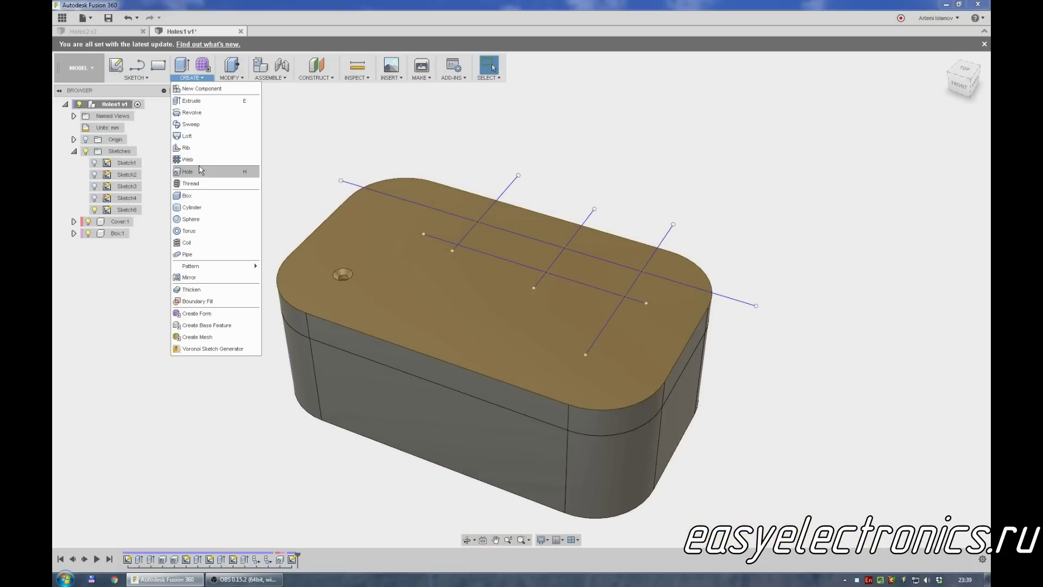
pyautogui.click(203, 172)
pyautogui.click(933, 105)
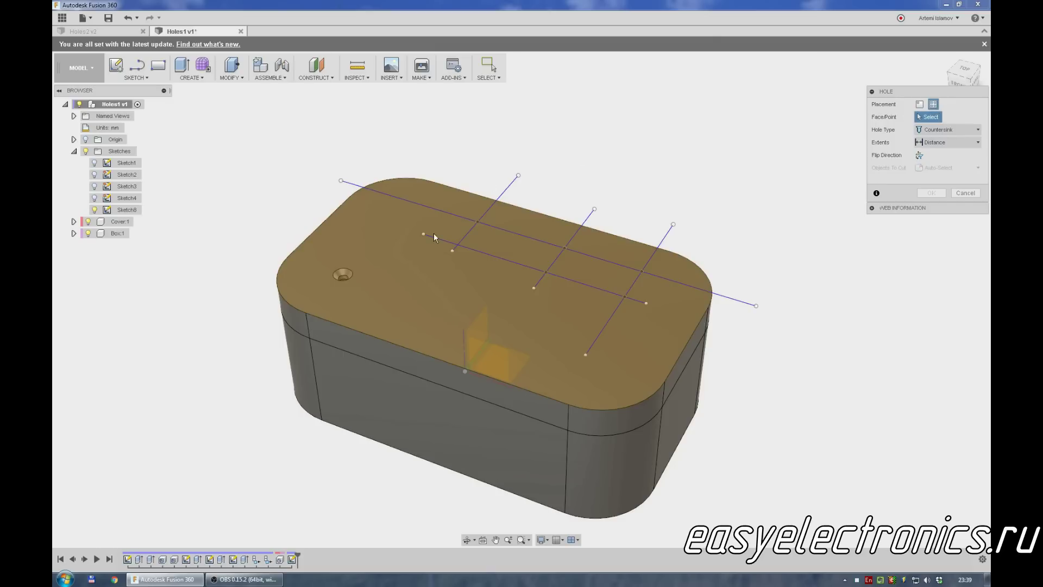
pyautogui.click(478, 222)
pyautogui.click(565, 248)
pyautogui.click(641, 272)
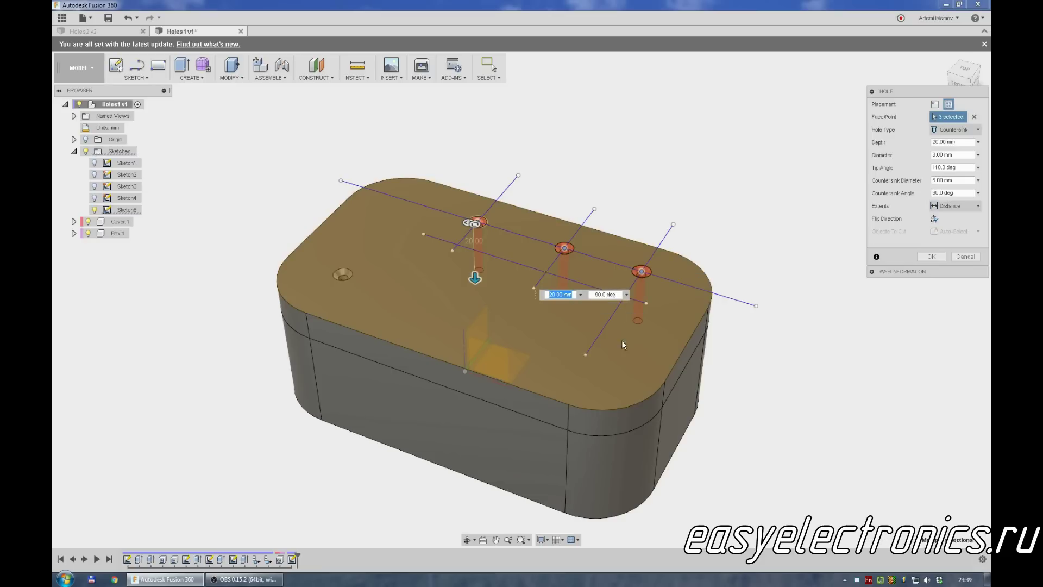
# Step: Add the remaining four points and cut seven 3 mm holes with 6 mm, 90° countersinks
pyautogui.moveTo(621, 344); pyautogui.dragTo(609, 310, button='middle')
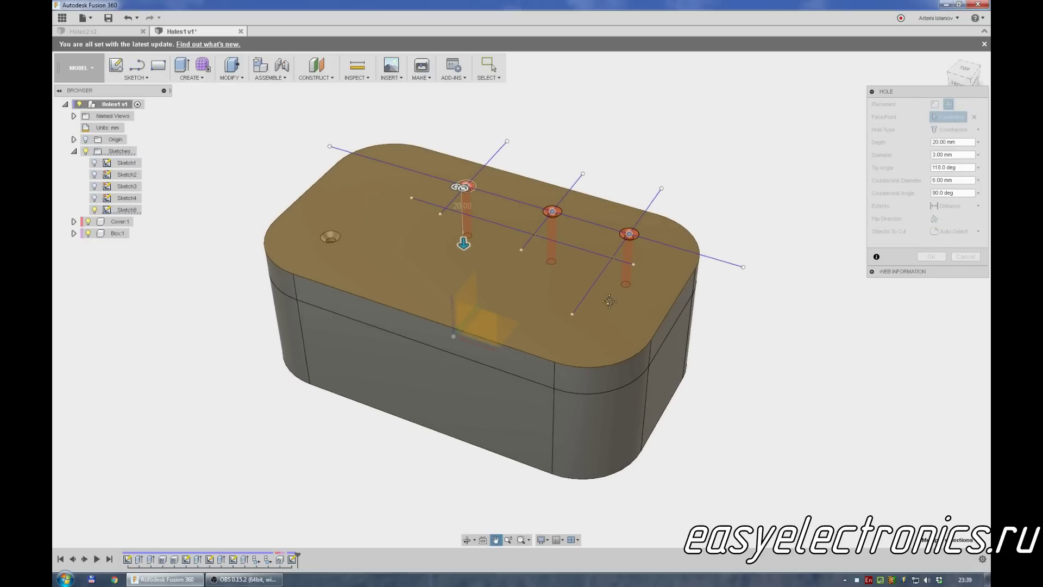
pyautogui.click(533, 235)
pyautogui.click(612, 258)
pyautogui.click(440, 213)
pyautogui.click(412, 198)
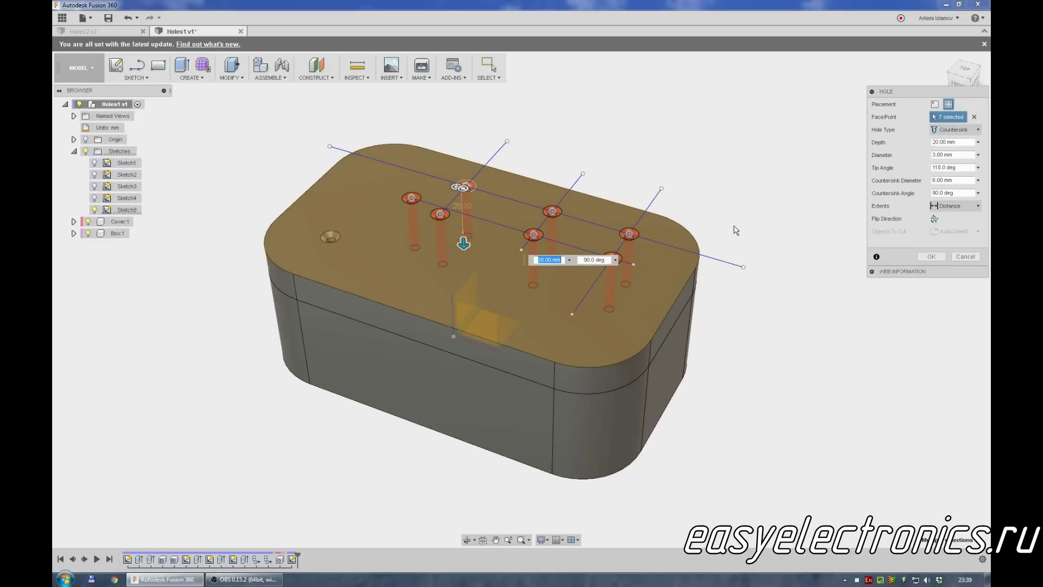
pyautogui.scroll(1, 697, 251)
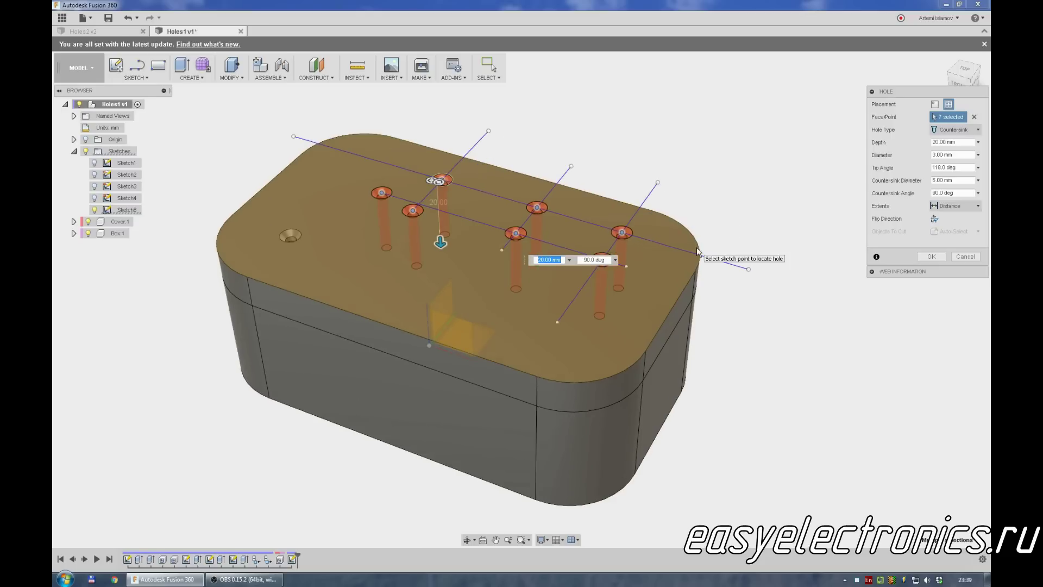
pyautogui.scroll(1, 697, 252)
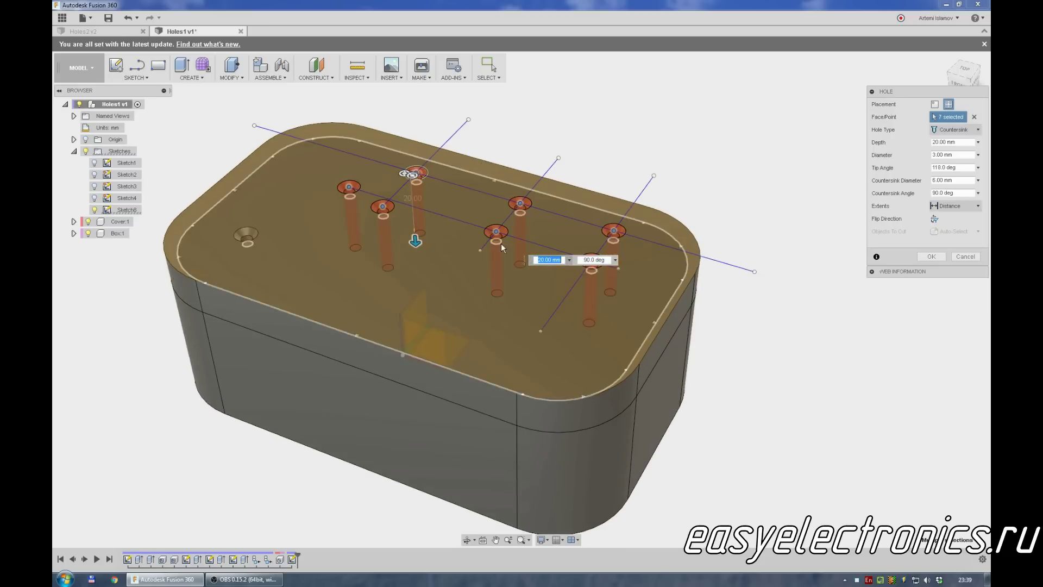
pyautogui.click(931, 257)
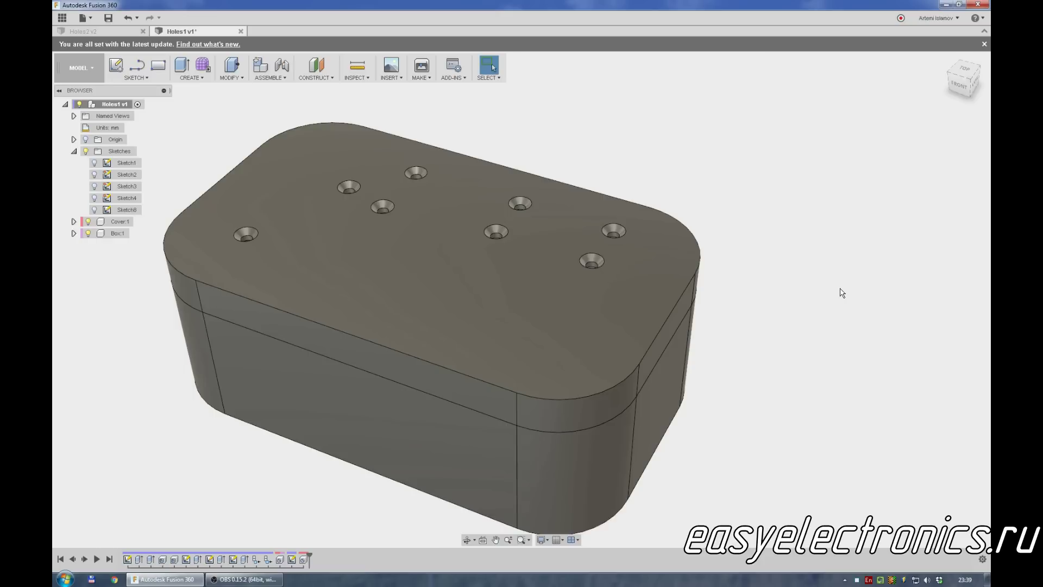
pyautogui.scroll(-2, 832, 291)
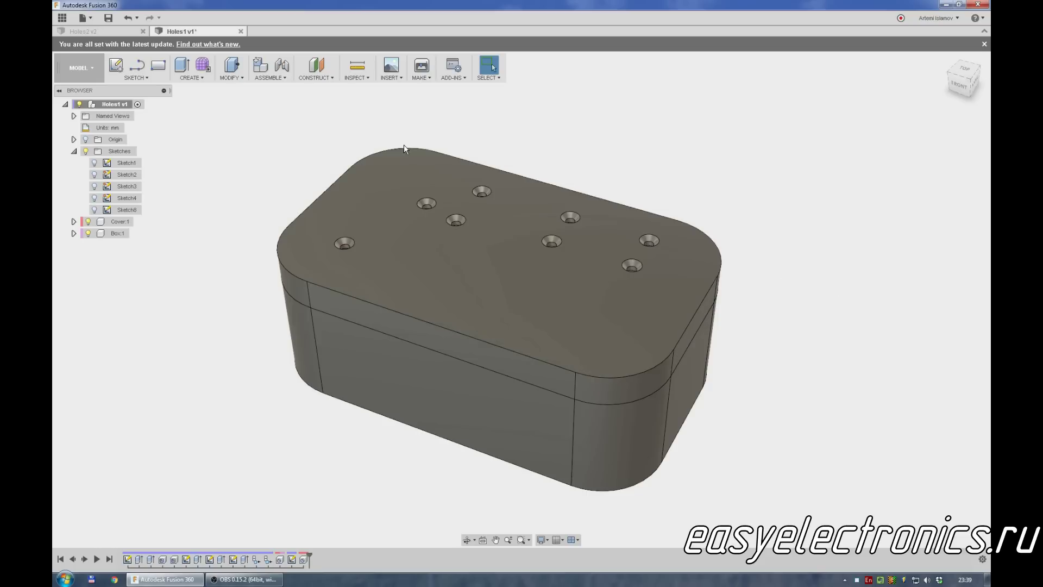
pyautogui.click(104, 34)
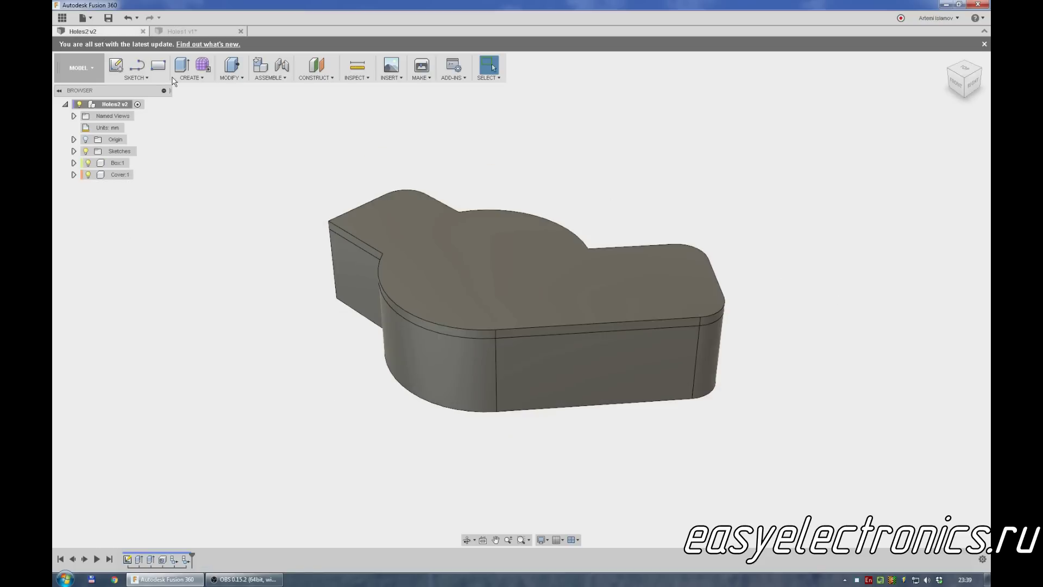
# Step: In Holes2, orbit the box and toggle Cover:1 off and on to view the hollow interior
pyautogui.moveTo(880, 242)
pyautogui.keyDown('shift'); pyautogui.mouseDown(button='middle')
pyautogui.moveTo(880, 229)
pyautogui.moveTo(878, 256)
pyautogui.moveTo(873, 188)
pyautogui.moveTo(893, 243)
pyautogui.mouseUp(button='middle'); pyautogui.keyUp('shift')
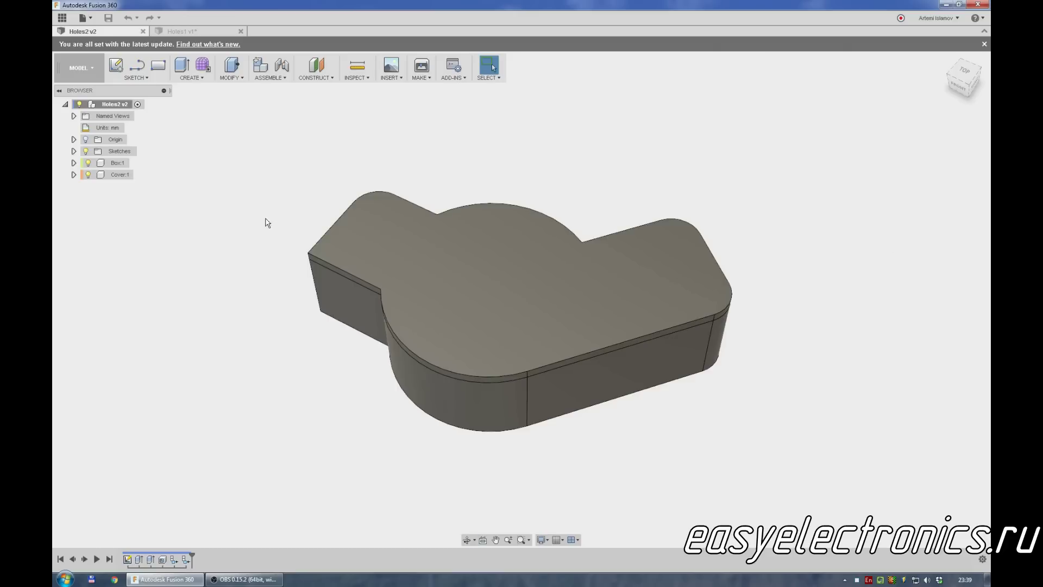
pyautogui.click(89, 176)
pyautogui.click(88, 175)
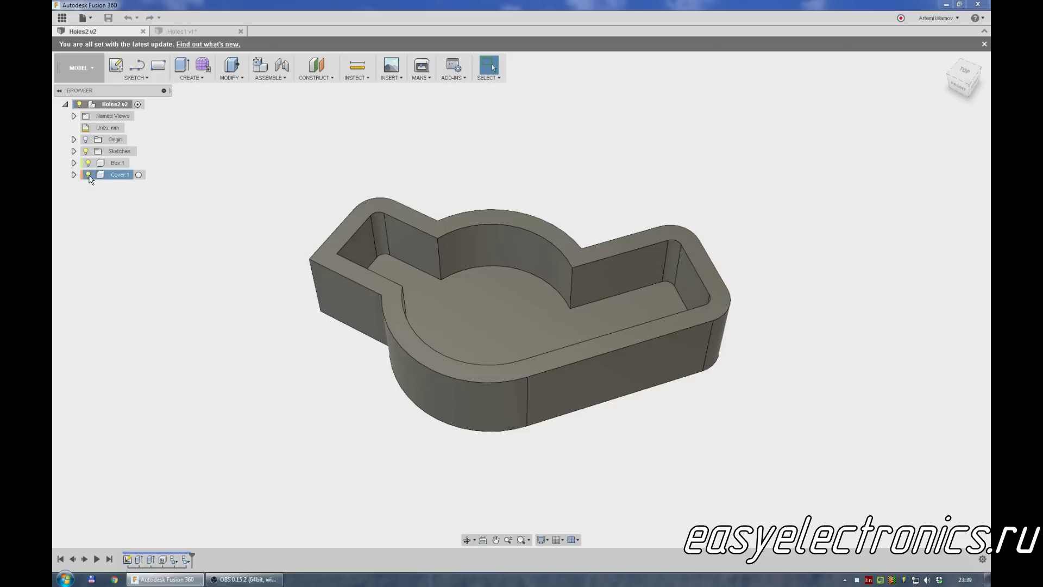
pyautogui.click(88, 175)
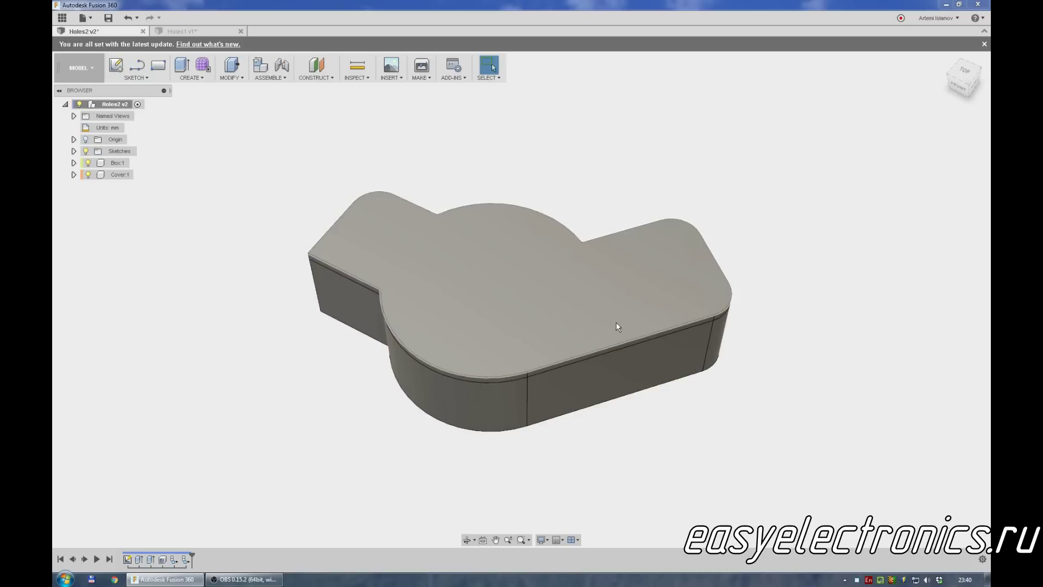
pyautogui.scroll(1, 875, 293)
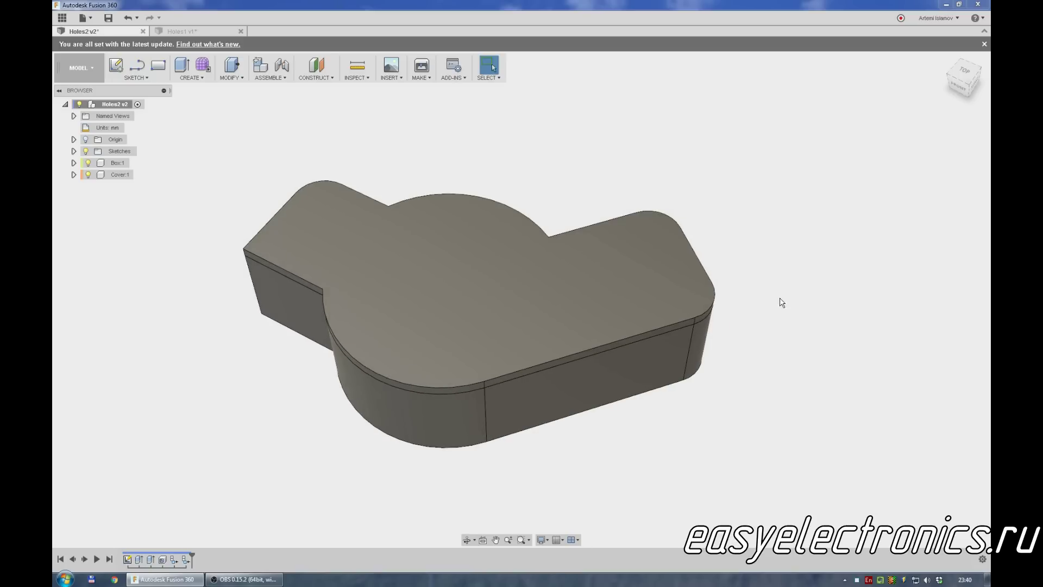
pyautogui.moveTo(782, 303); pyautogui.dragTo(829, 307, button='middle')
pyautogui.click(506, 288)
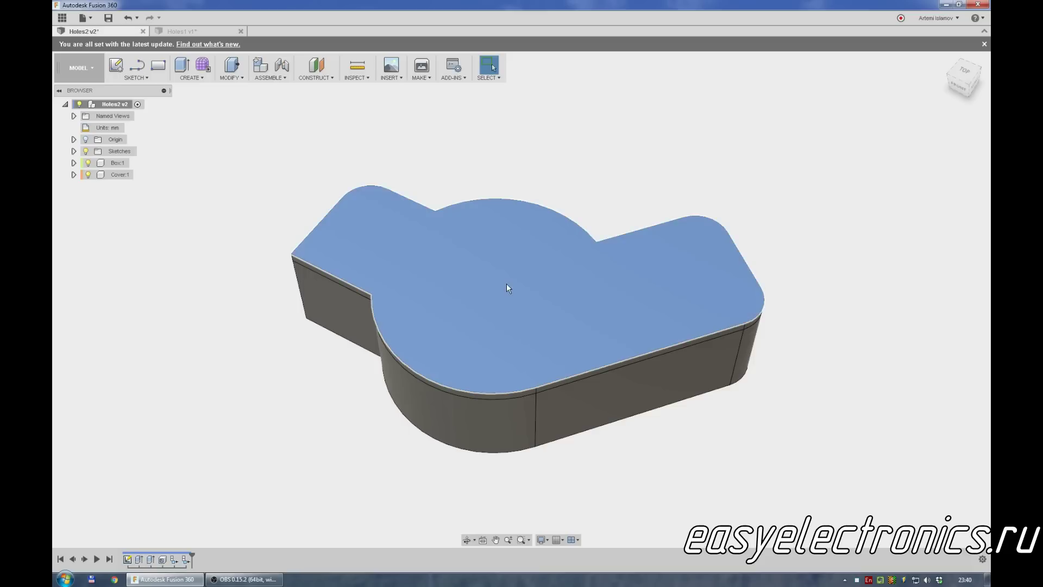
# Step: Sketch an outline offset about 3 mm (2.979 mm) inside the cover's top-face edge
pyautogui.rightClick(508, 288)
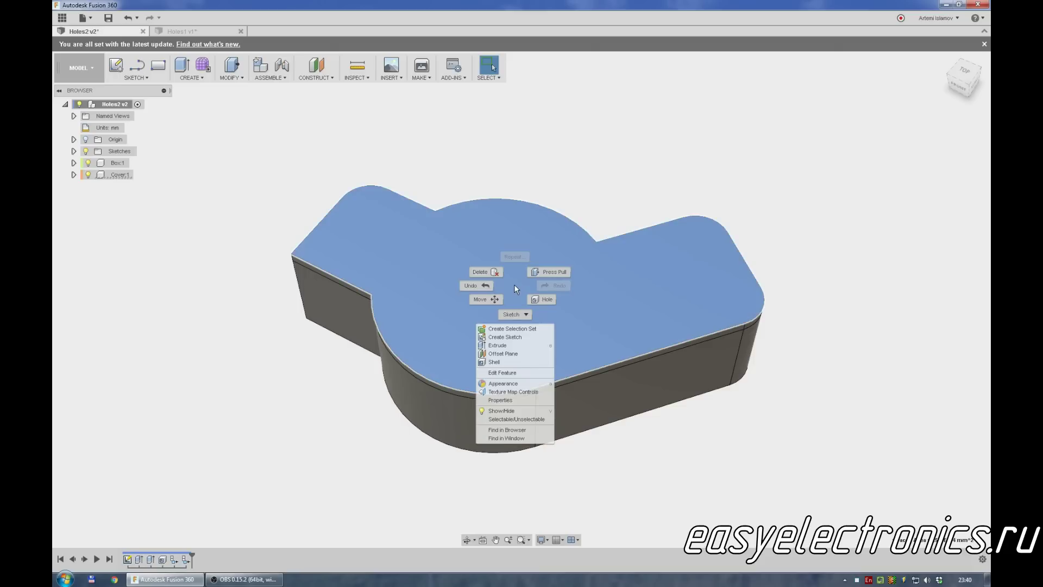
pyautogui.click(514, 337)
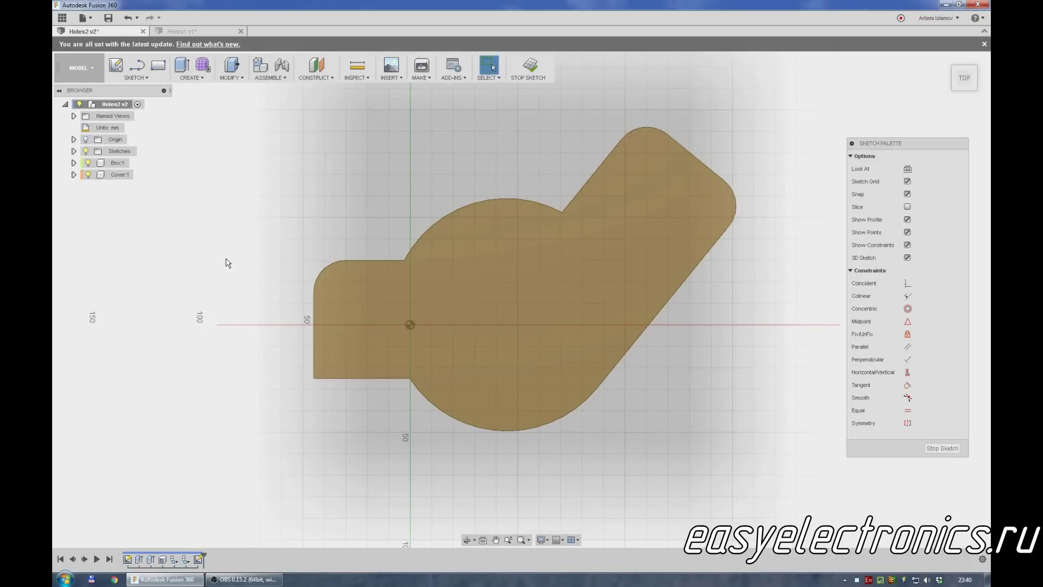
pyautogui.click(136, 77)
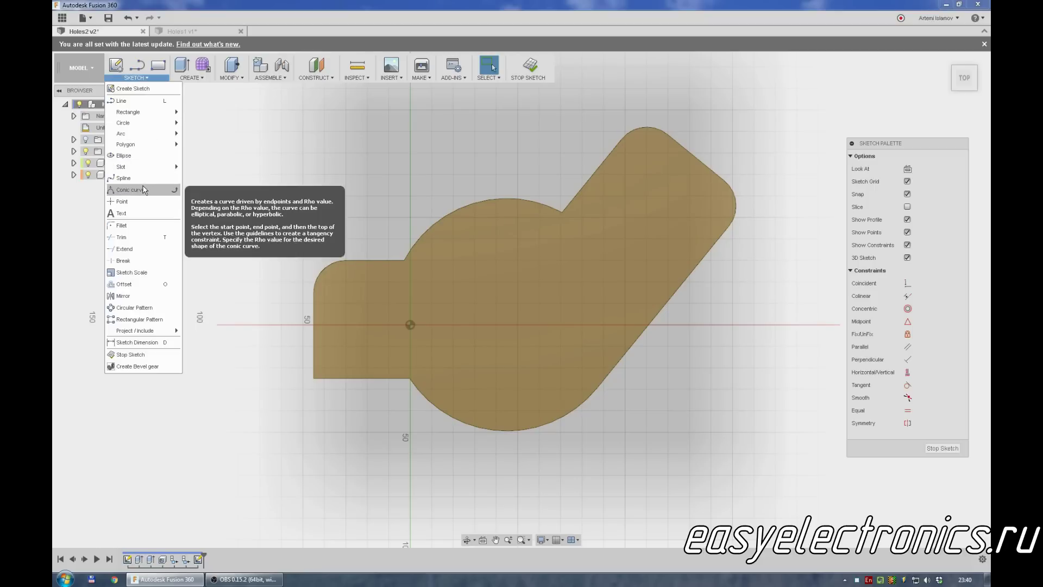
pyautogui.click(137, 285)
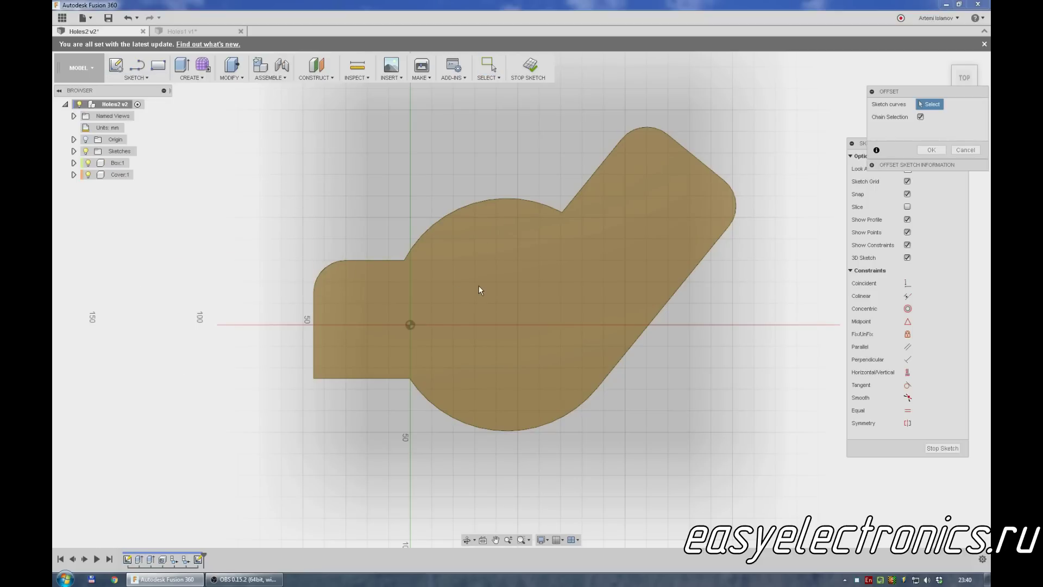
pyautogui.click(482, 205)
pyautogui.moveTo(488, 216); pyautogui.dragTo(488, 216)
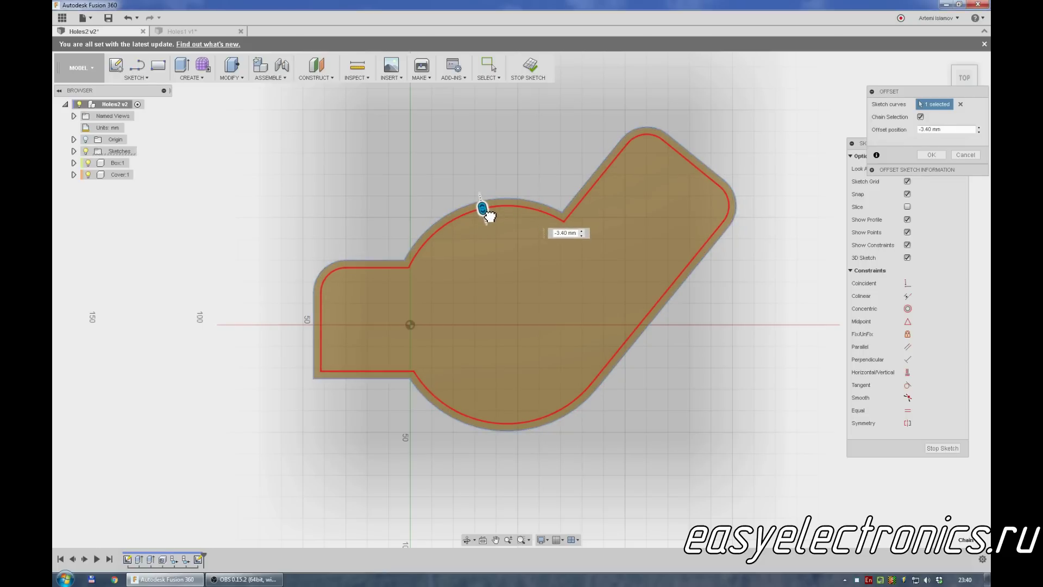
pyautogui.write('2')
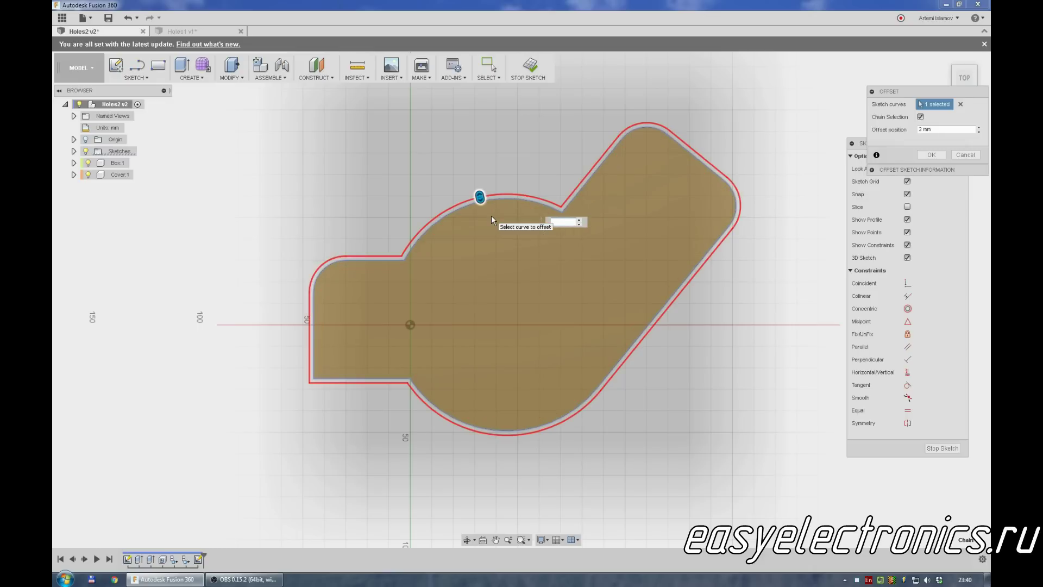
pyautogui.write('-2')
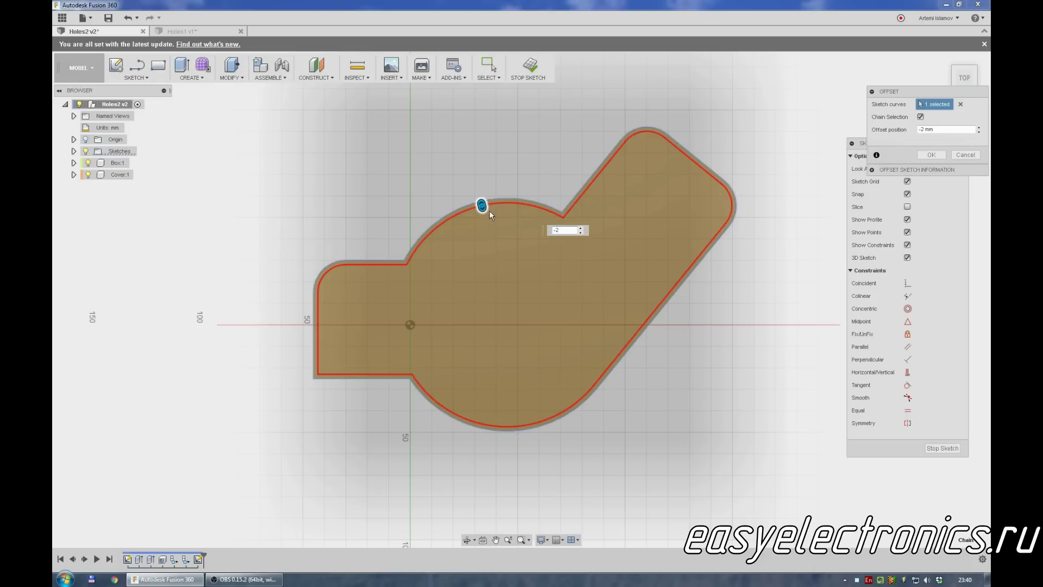
pyautogui.scroll(2, 489, 214)
pyautogui.scroll(2, 487, 213)
pyautogui.moveTo(479, 202); pyautogui.dragTo(478, 203)
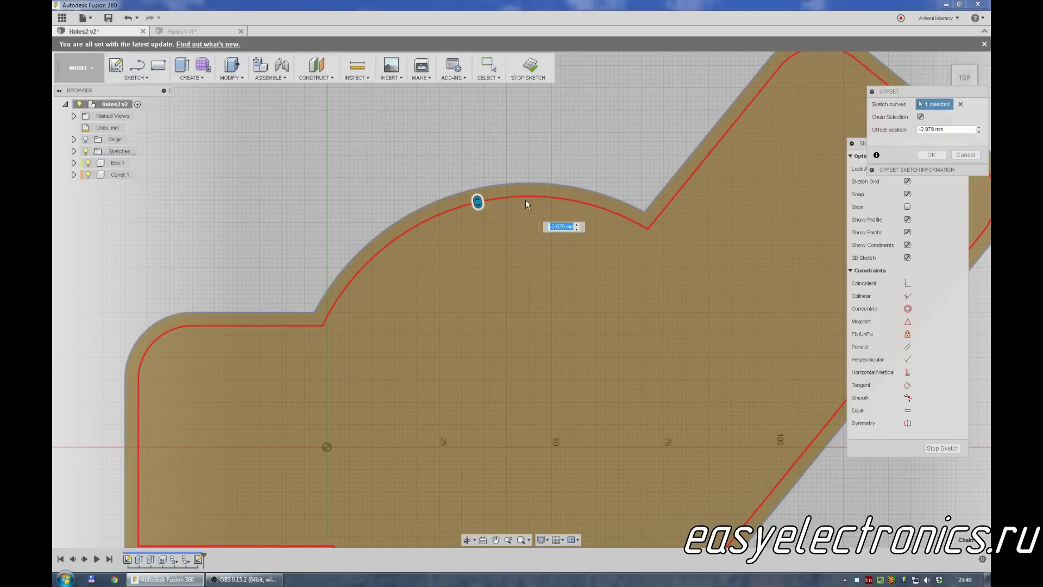
pyautogui.click(534, 68)
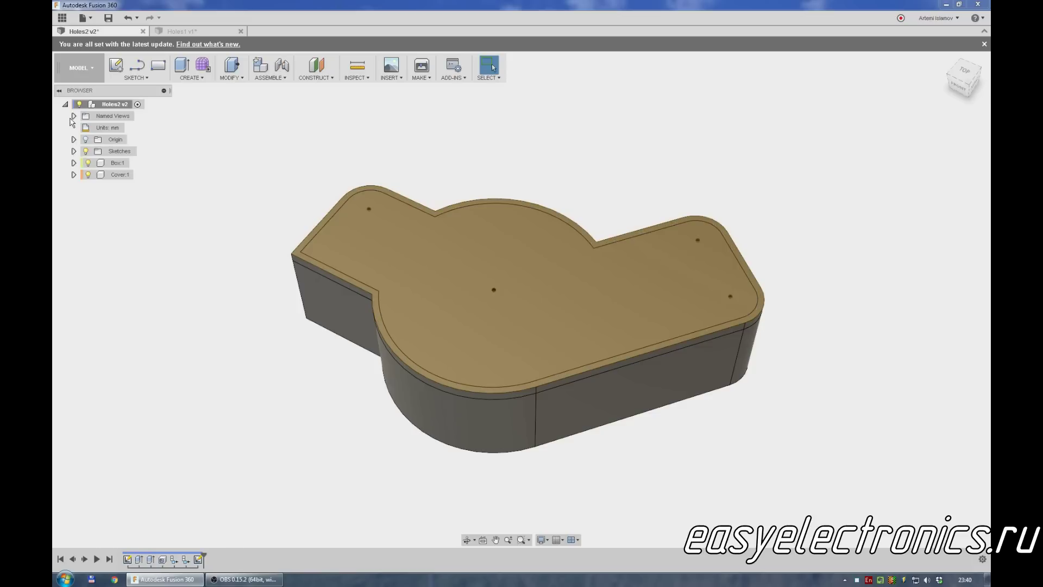
# Step: Cut a 2 mm hole with a 4 mm, 90° countersink at the offset outline's inner corner
pyautogui.click(179, 78)
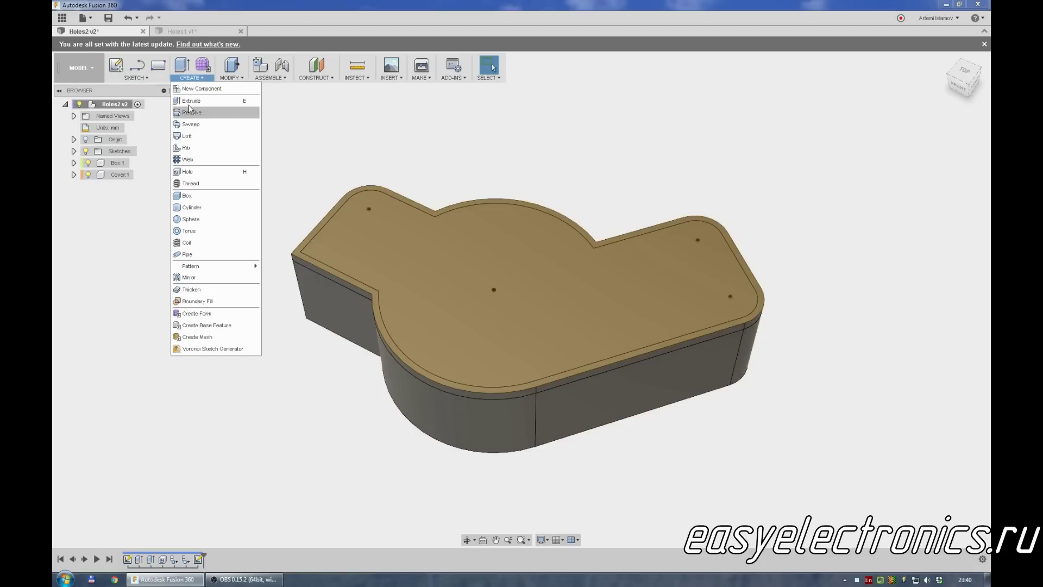
pyautogui.click(200, 172)
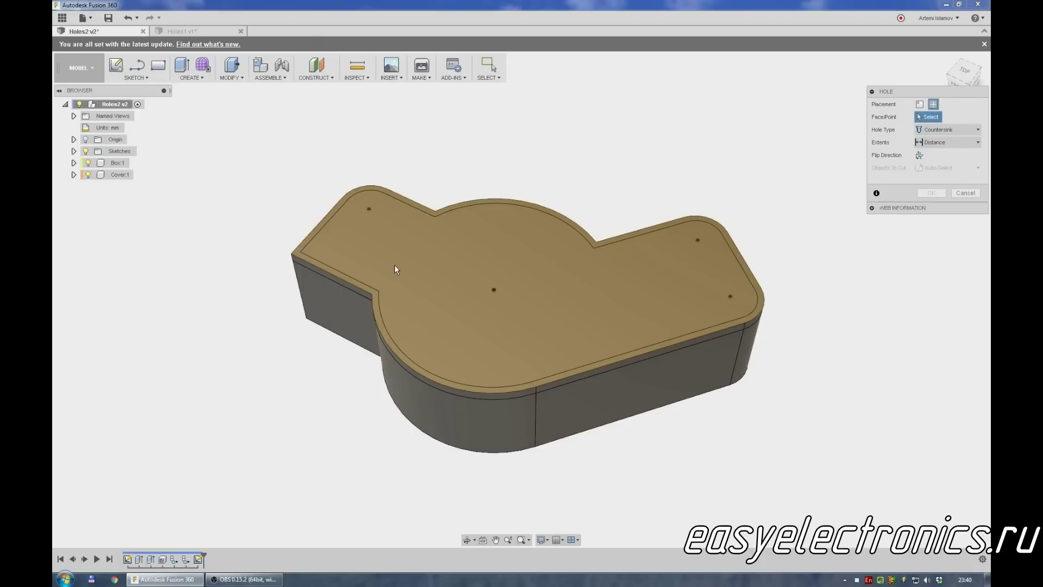
pyautogui.scroll(3, 396, 268)
pyautogui.click(364, 313)
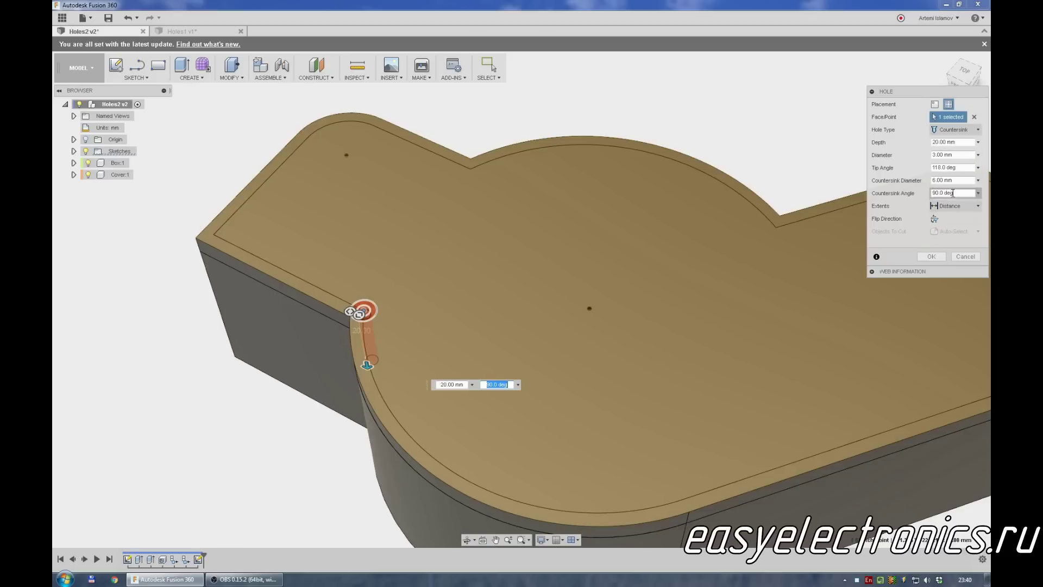
pyautogui.moveTo(936, 156)
pyautogui.mouseDown()
pyautogui.moveTo(928, 157)
pyautogui.moveTo(934, 181)
pyautogui.mouseUp()
pyautogui.write('4')
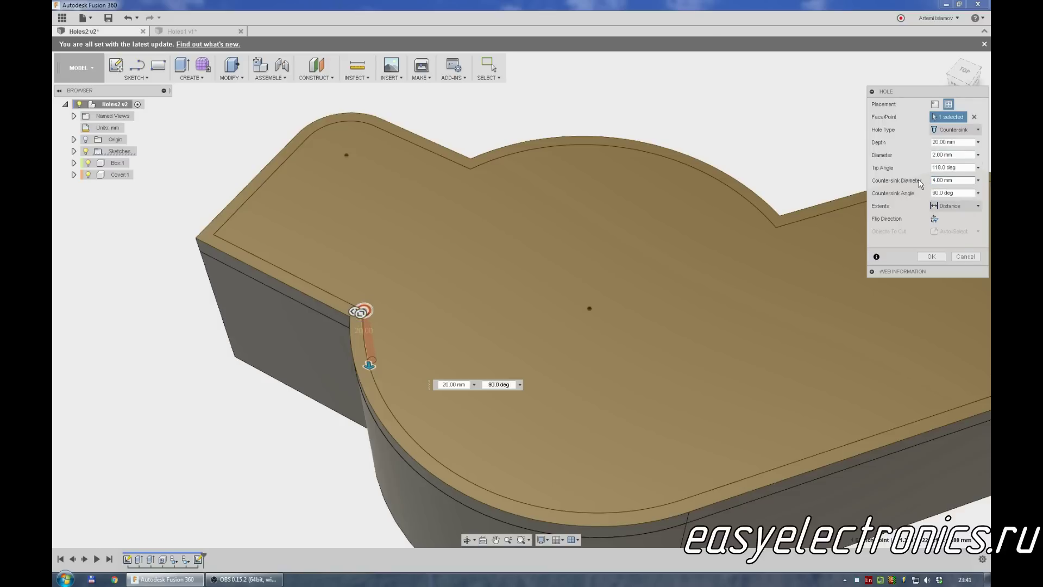
pyautogui.click(933, 256)
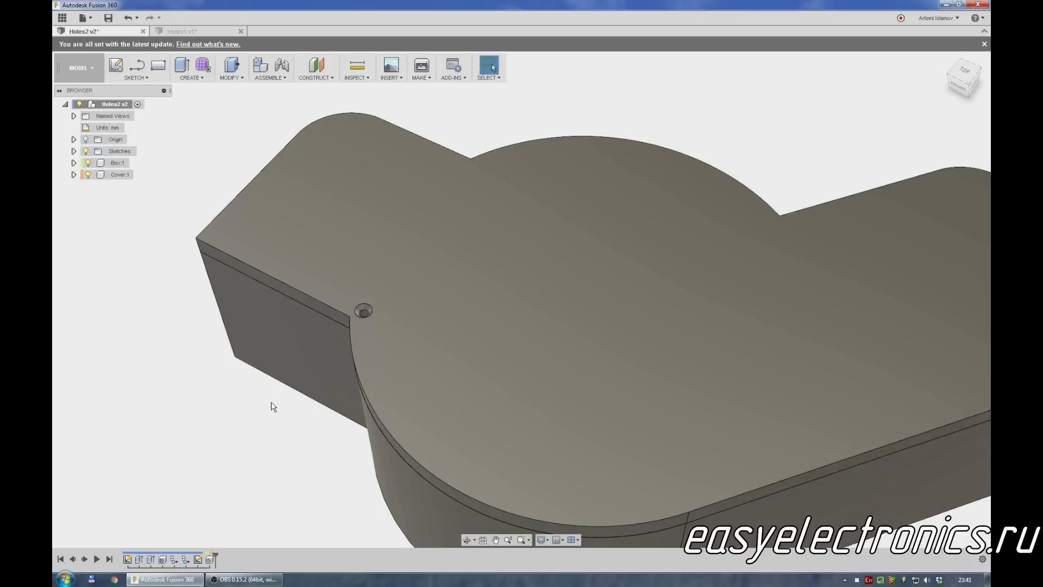
pyautogui.scroll(3, 272, 407)
pyautogui.scroll(-5, 275, 410)
pyautogui.keyDown('shift'); pyautogui.moveTo(266, 446); pyautogui.dragTo(270, 430, button='middle'); pyautogui.keyUp('shift')
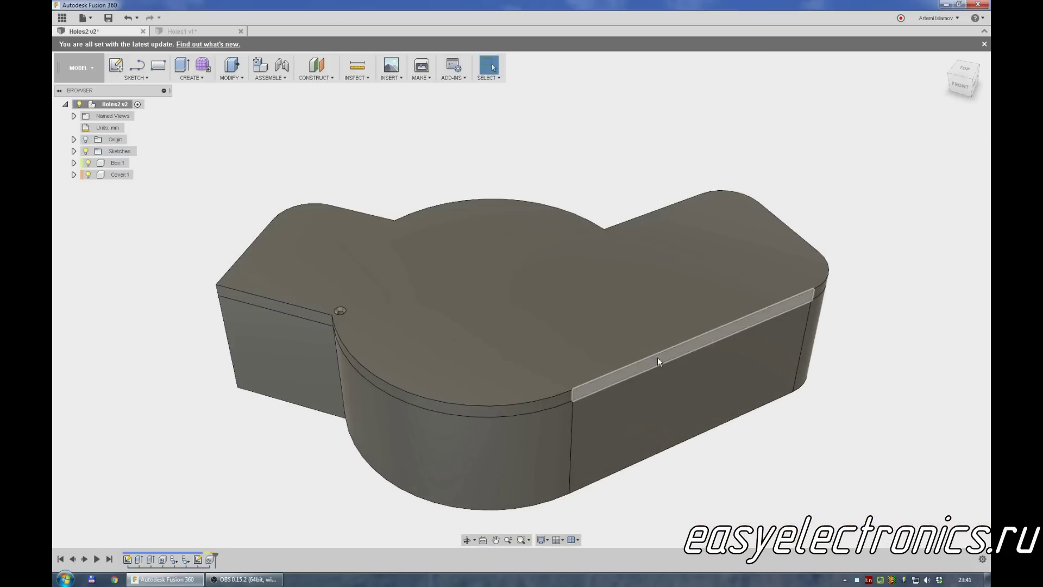
pyautogui.click(74, 151)
# Step: Show Sketch3 and pattern the countersunk hole along the offset outline path
pyautogui.click(95, 174)
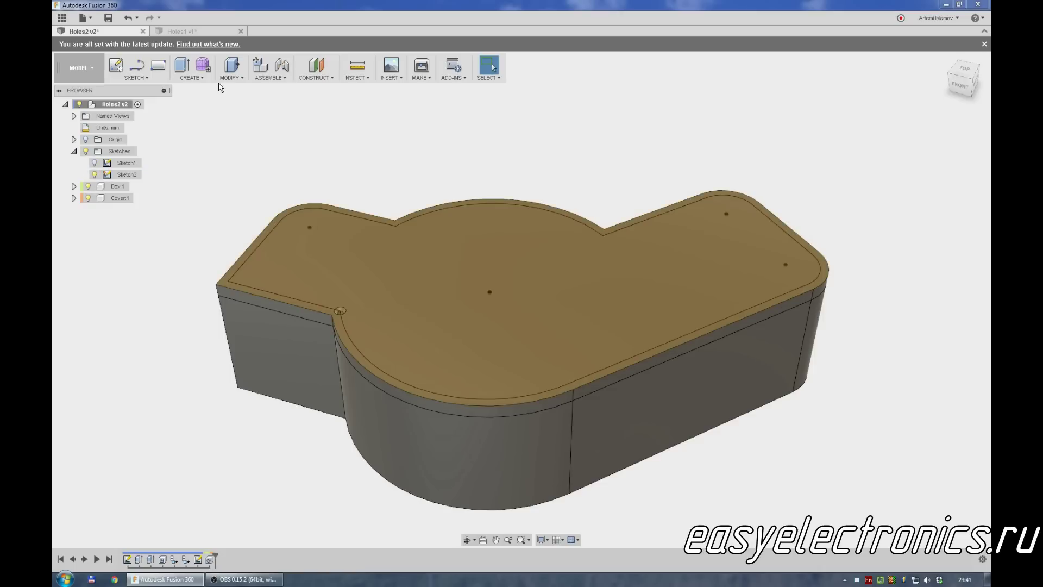
pyautogui.click(200, 79)
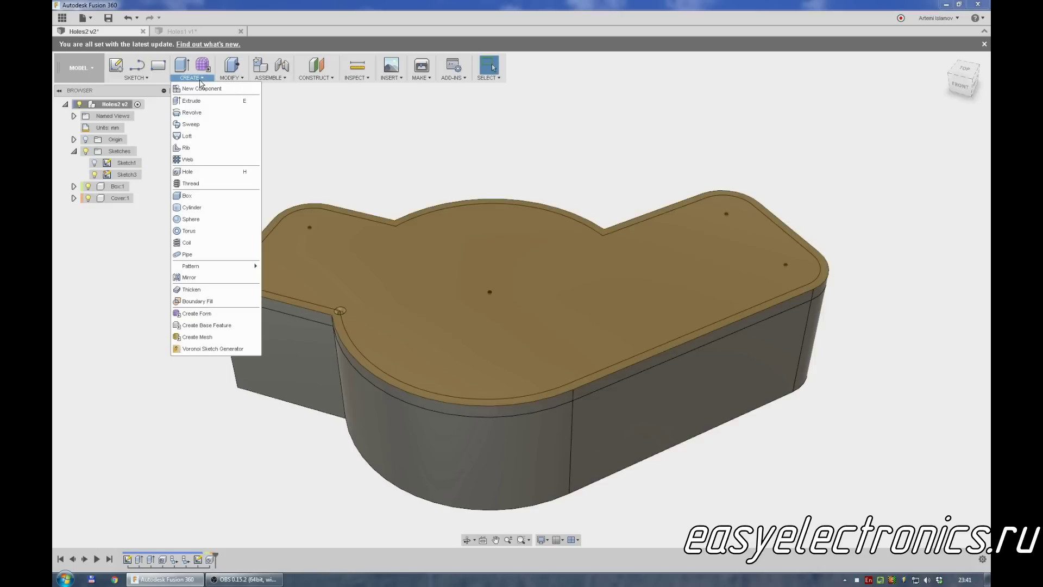
pyautogui.moveTo(196, 265)
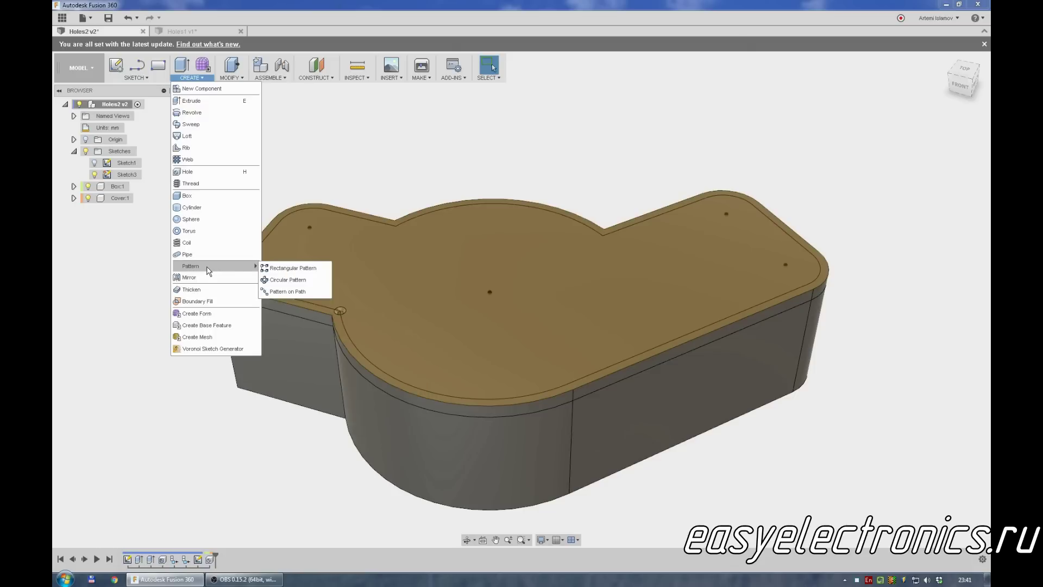
pyautogui.click(278, 291)
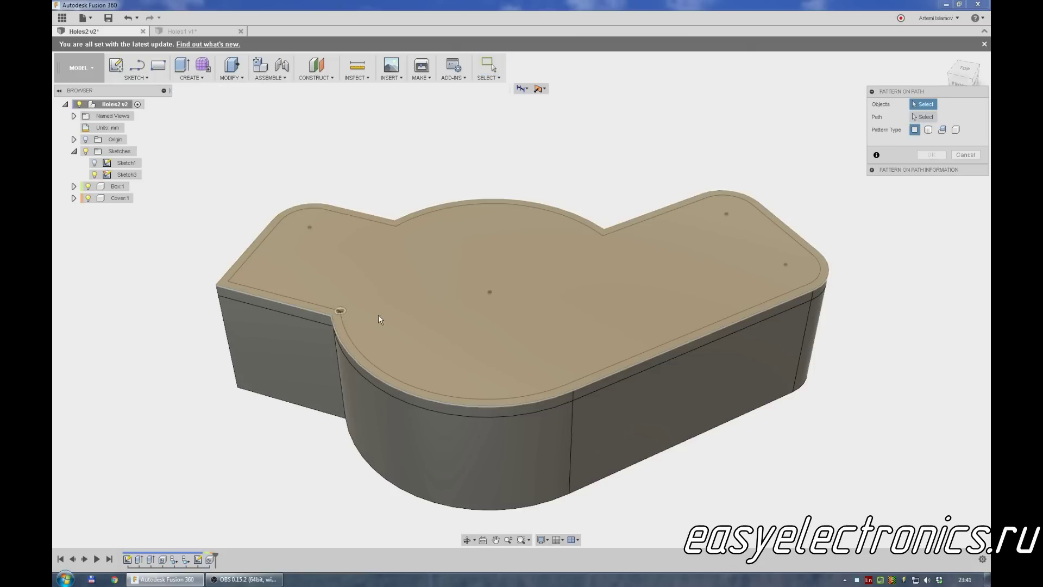
pyautogui.click(211, 561)
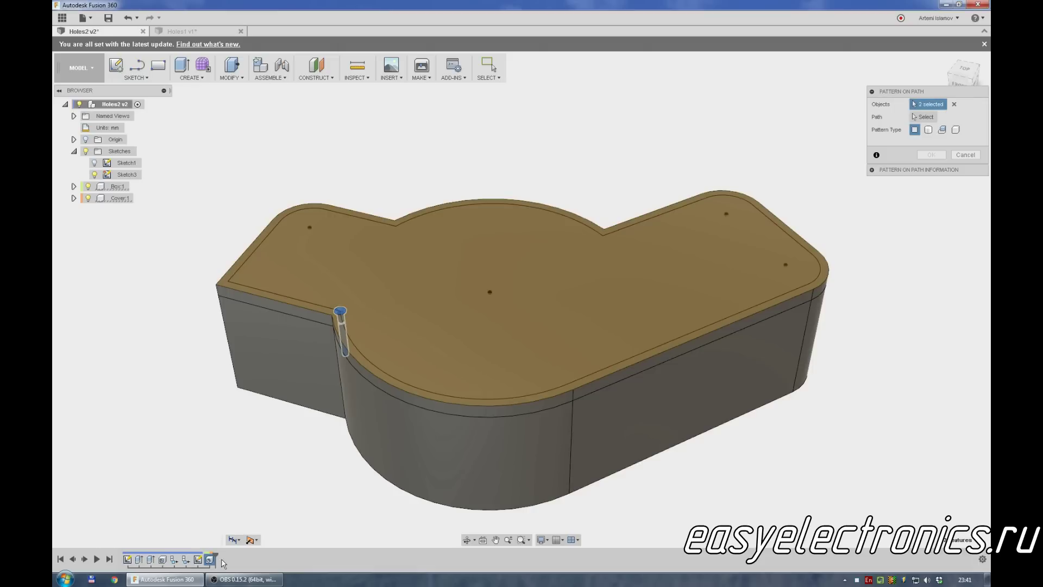
pyautogui.click(923, 117)
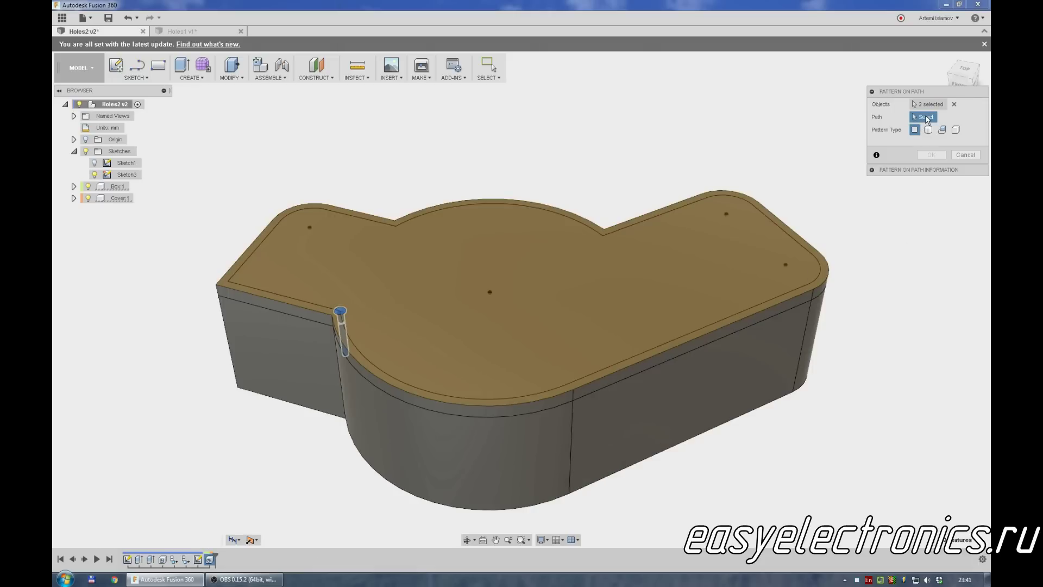
pyautogui.click(600, 369)
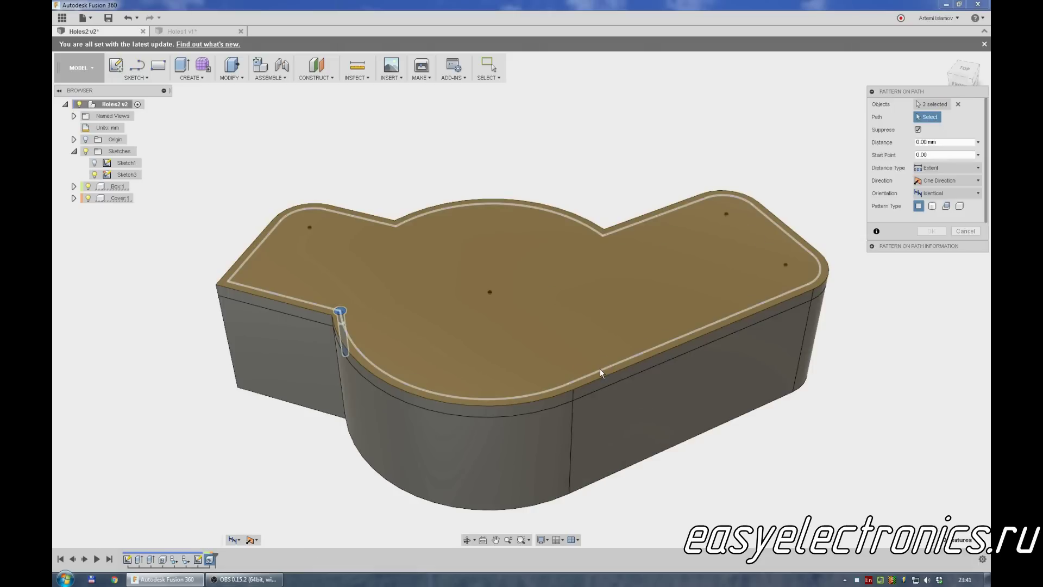
pyautogui.moveTo(340, 314)
pyautogui.mouseDown()
pyautogui.moveTo(763, 267)
pyautogui.moveTo(576, 221)
pyautogui.moveTo(305, 314)
pyautogui.moveTo(352, 333)
pyautogui.moveTo(351, 316)
pyautogui.mouseUp()
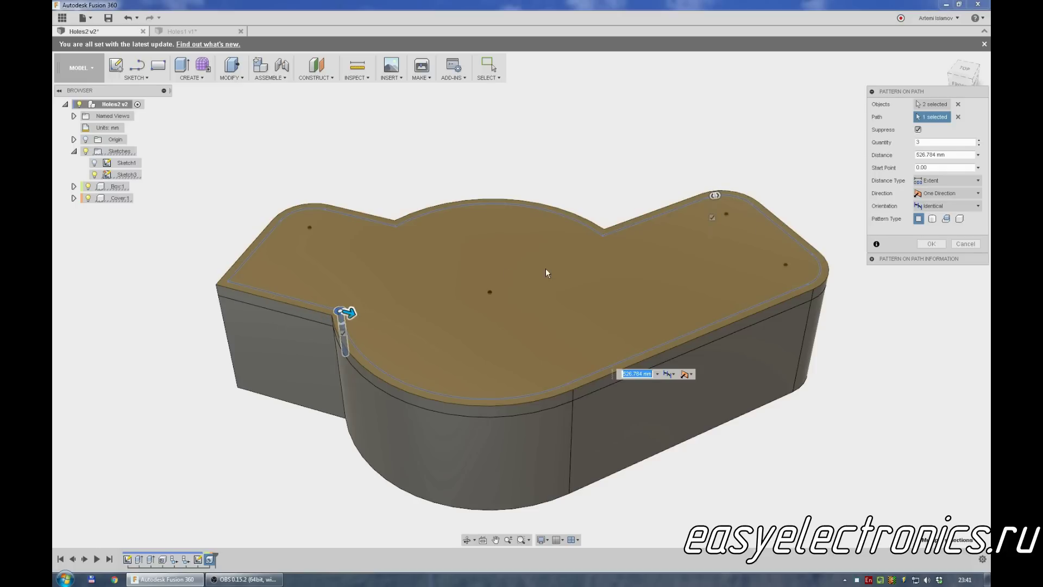
# Step: Raise the pattern quantity toward 31 hole copies
pyautogui.click(980, 139)
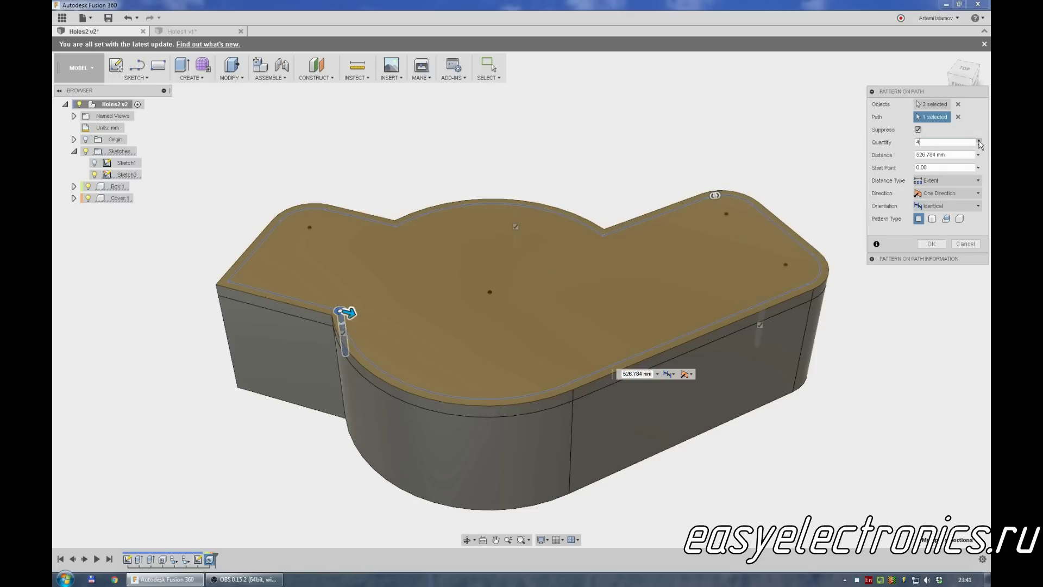
pyautogui.click(979, 139)
pyautogui.click(980, 140)
pyautogui.click(980, 140)
pyautogui.click(980, 140)
pyautogui.click(980, 140)
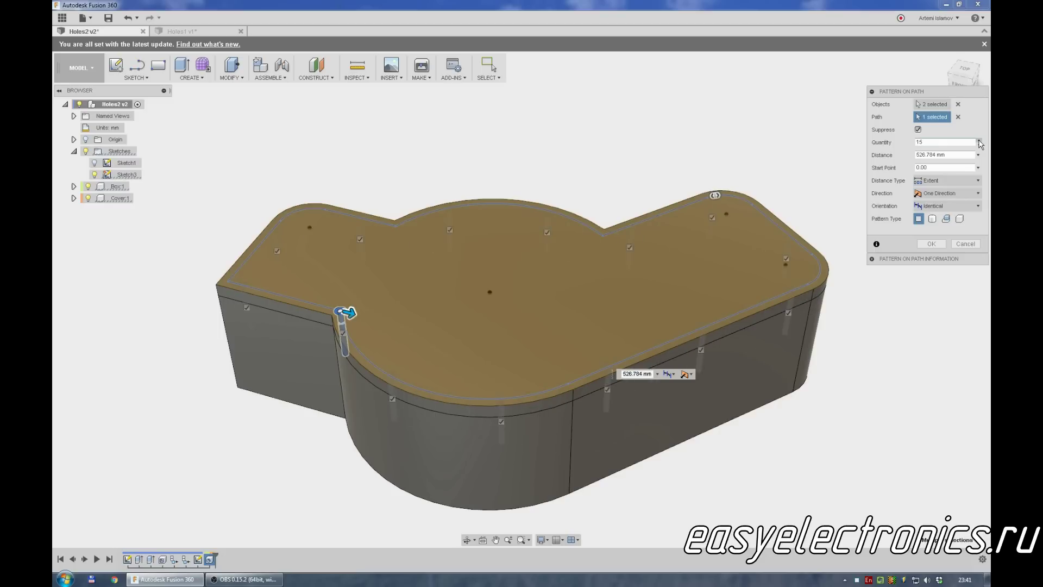
pyautogui.click(980, 140)
pyautogui.click(980, 140)
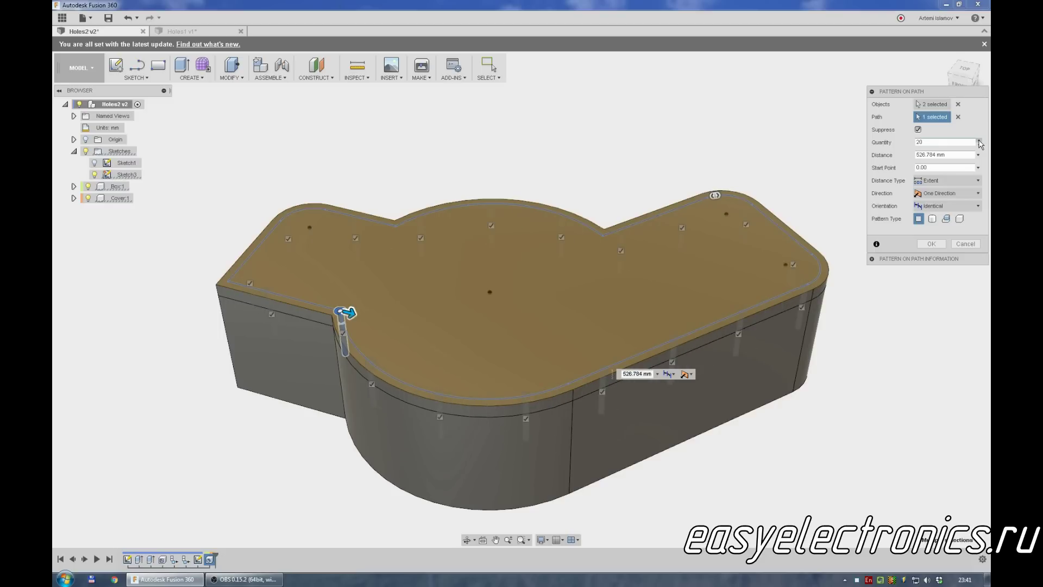
pyautogui.click(980, 140)
pyautogui.click(979, 140)
pyautogui.click(980, 141)
pyautogui.click(979, 140)
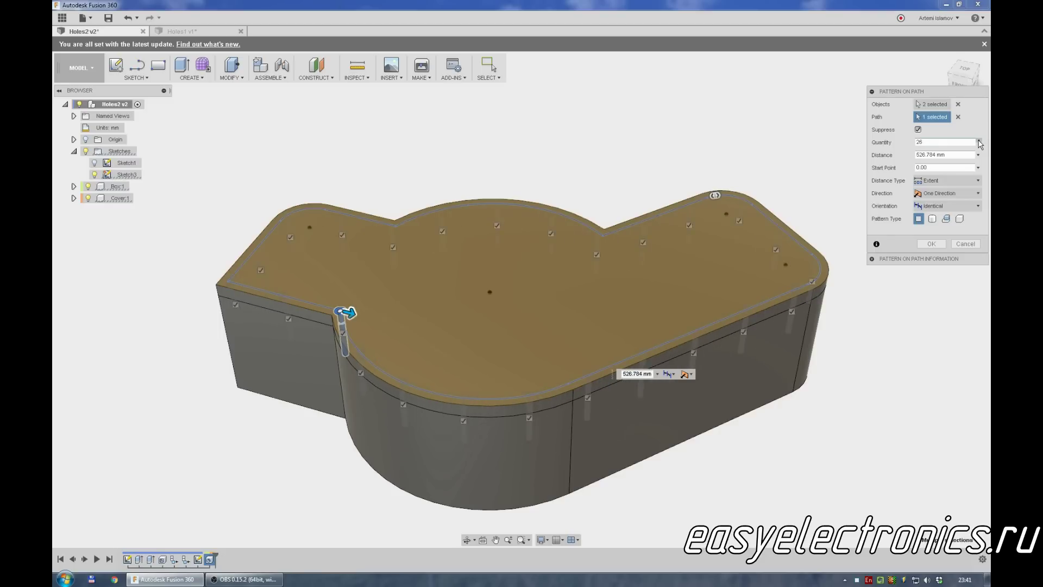
pyautogui.click(980, 140)
pyautogui.click(980, 140)
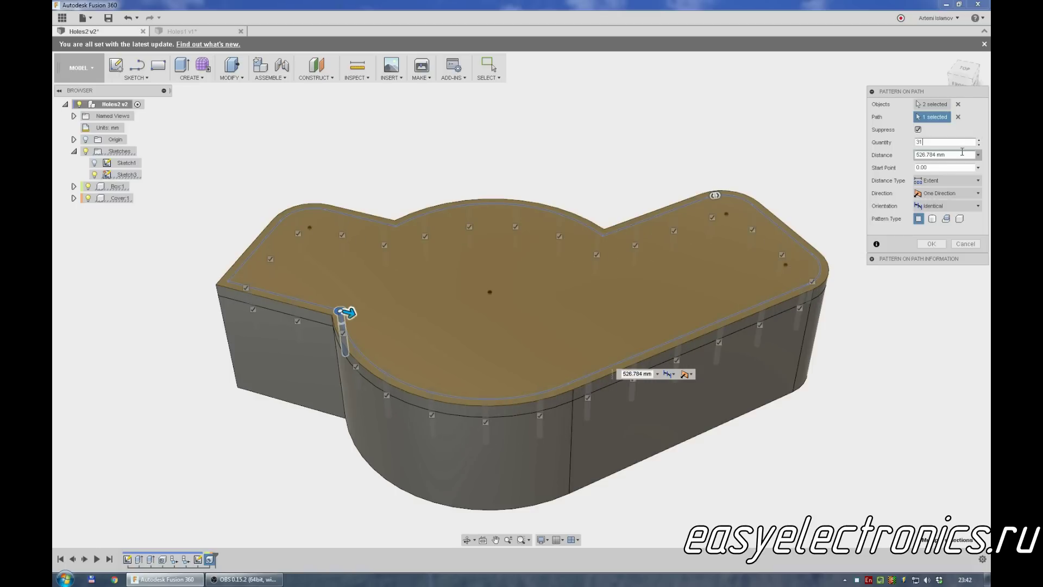
# Step: Confirm the hole pattern, then hide and re-show Cover:1 to inspect the box beneath
pyautogui.click(928, 245)
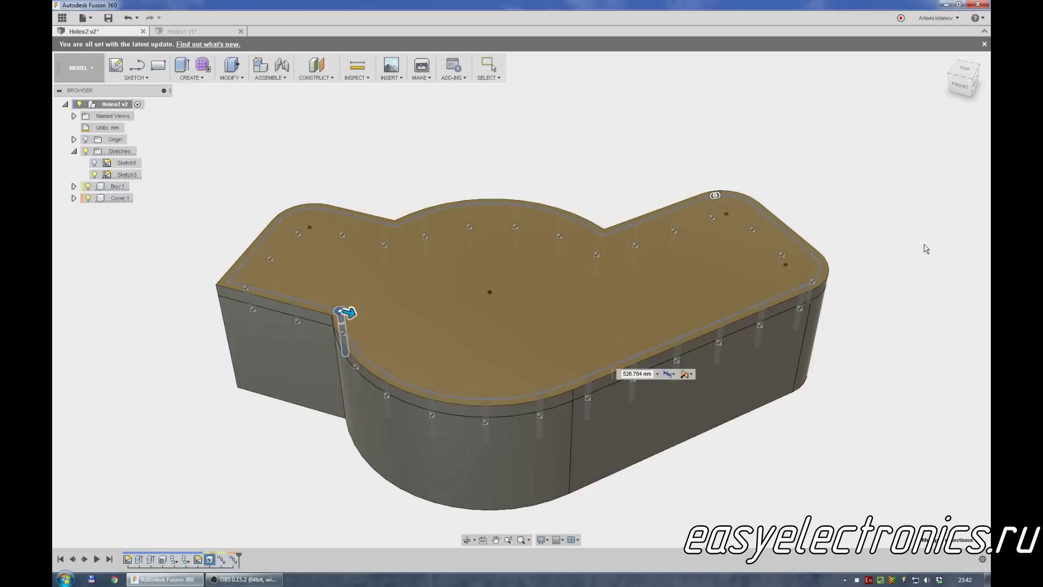
pyautogui.keyDown('shift'); pyautogui.moveTo(931, 275); pyautogui.dragTo(918, 288, button='middle'); pyautogui.keyUp('shift')
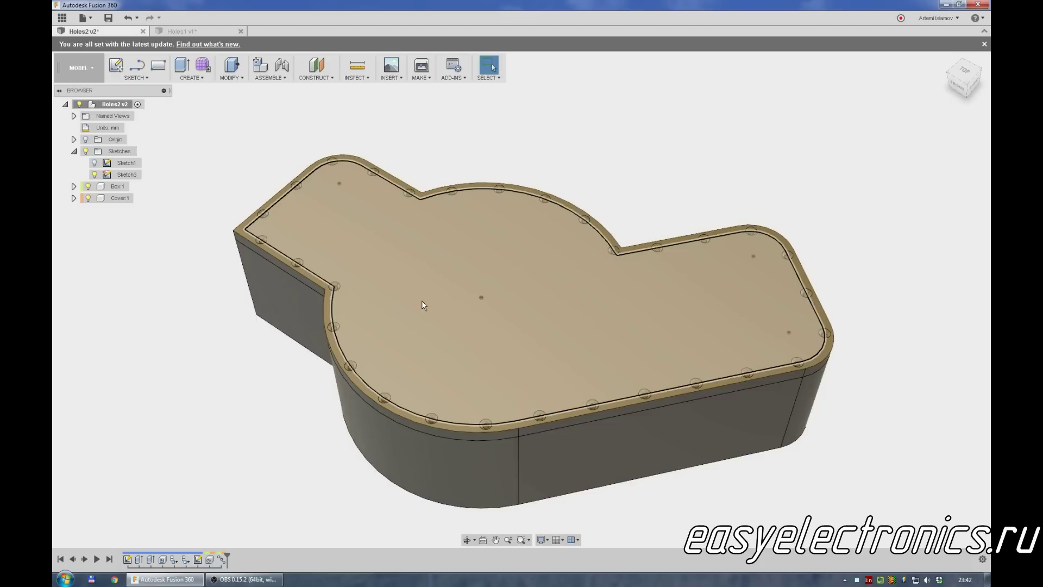
pyautogui.moveTo(119, 198)
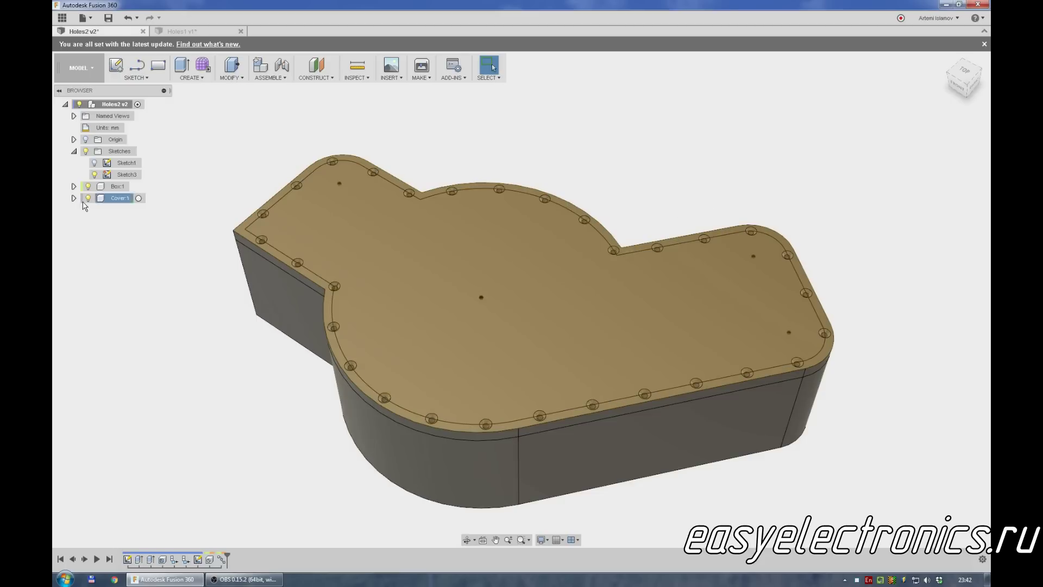
pyautogui.click(87, 199)
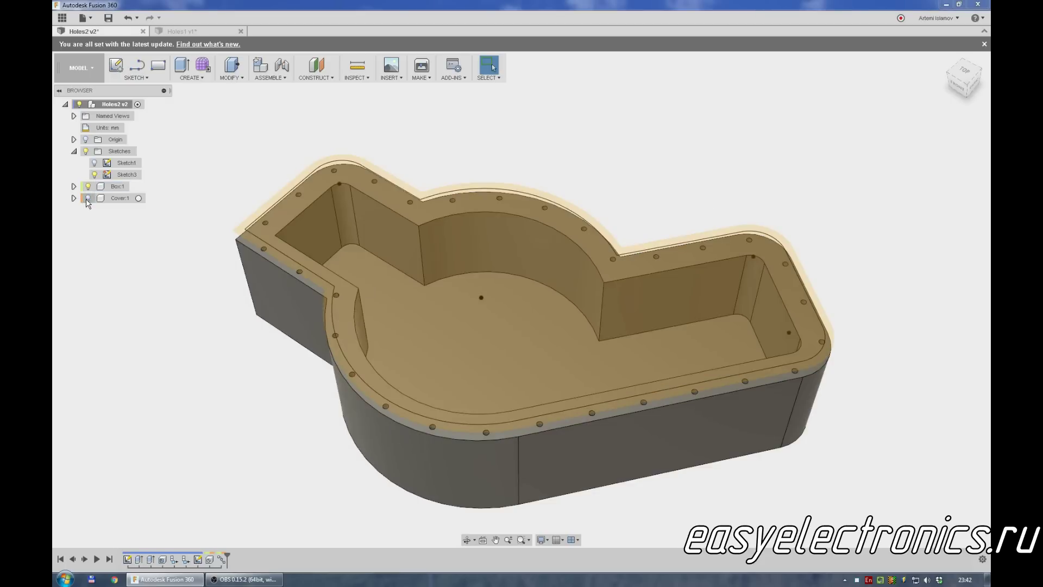
pyautogui.keyDown('shift'); pyautogui.moveTo(170, 315); pyautogui.dragTo(170, 303, button='middle'); pyautogui.keyUp('shift')
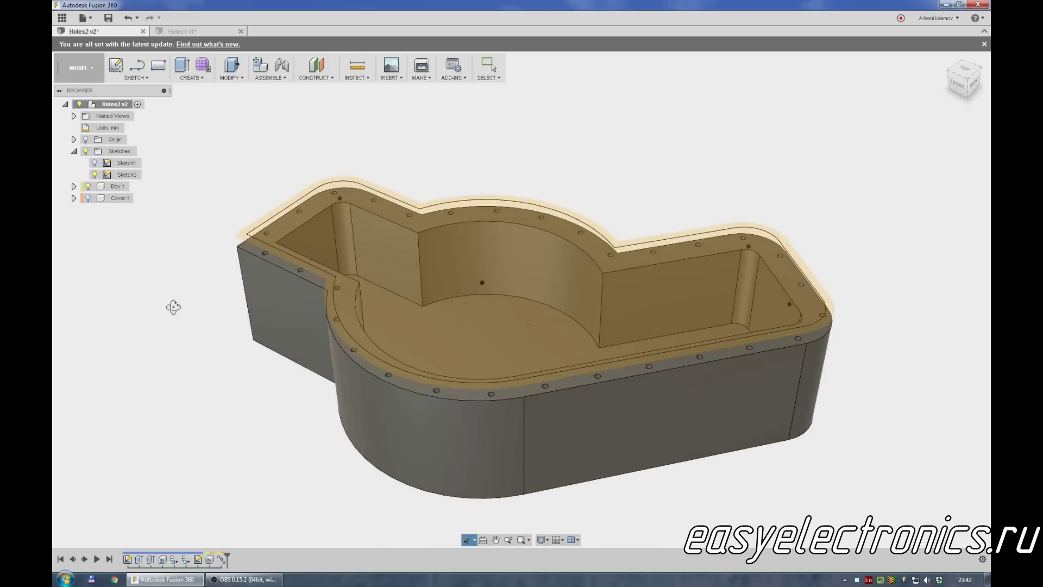
pyautogui.click(87, 199)
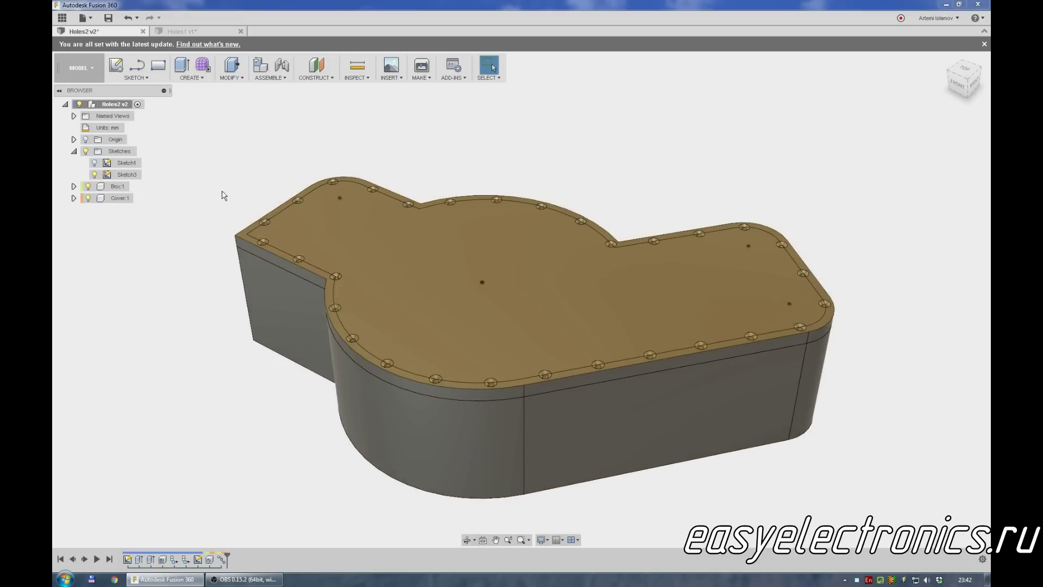